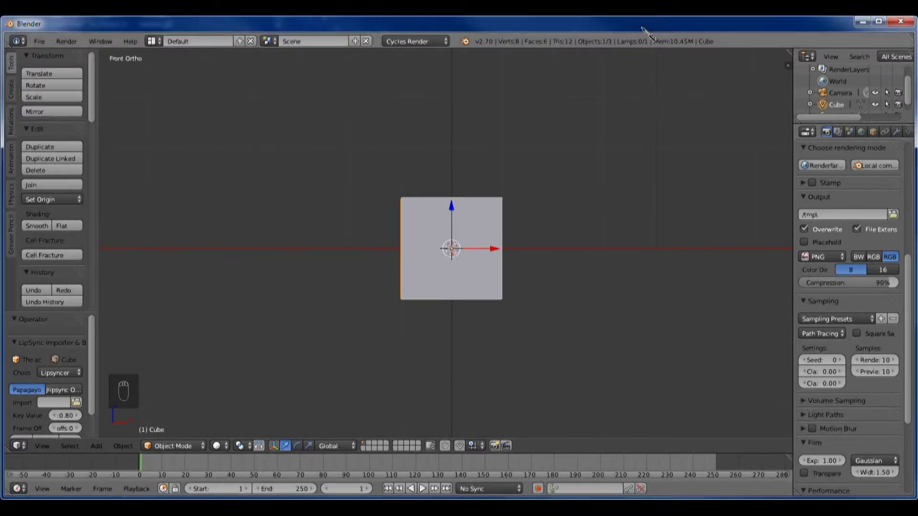
Step: Delete the default cube from the scene
scroll(574, 241, up, 2)
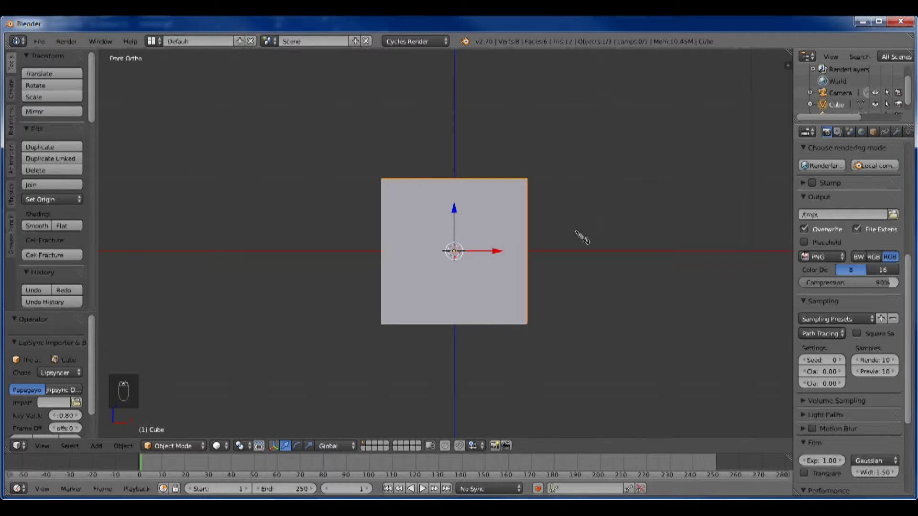
key(x)
click(596, 232)
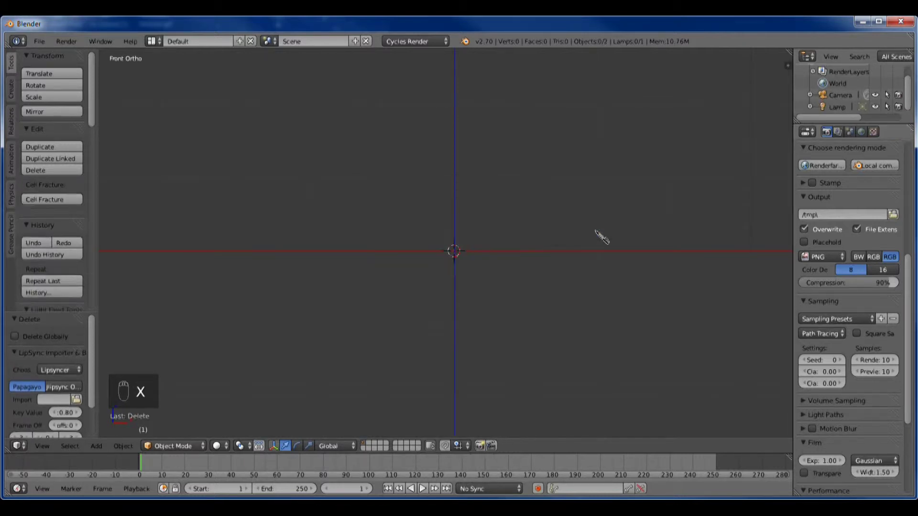
Step: Switch to top view and add a plane mesh at the origin
key(KP_7)
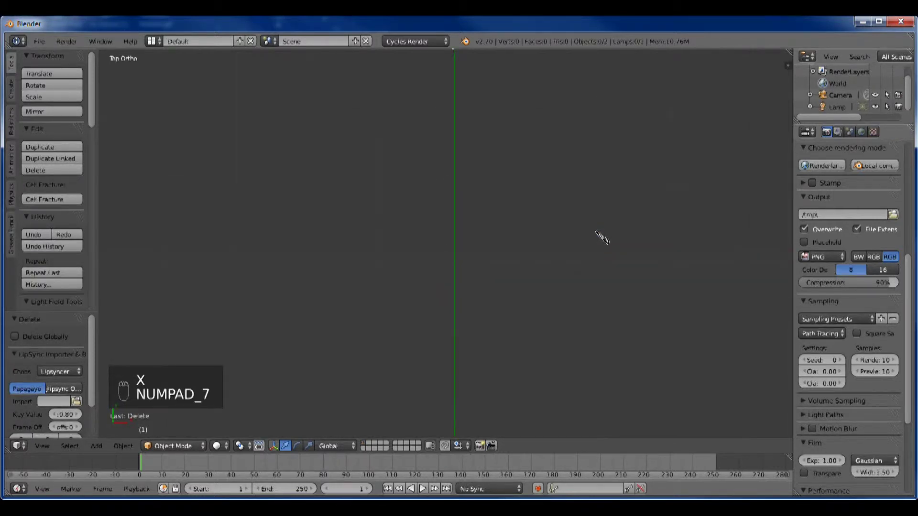
shift+middle_drag(586, 226, 574, 385)
key(shift+a)
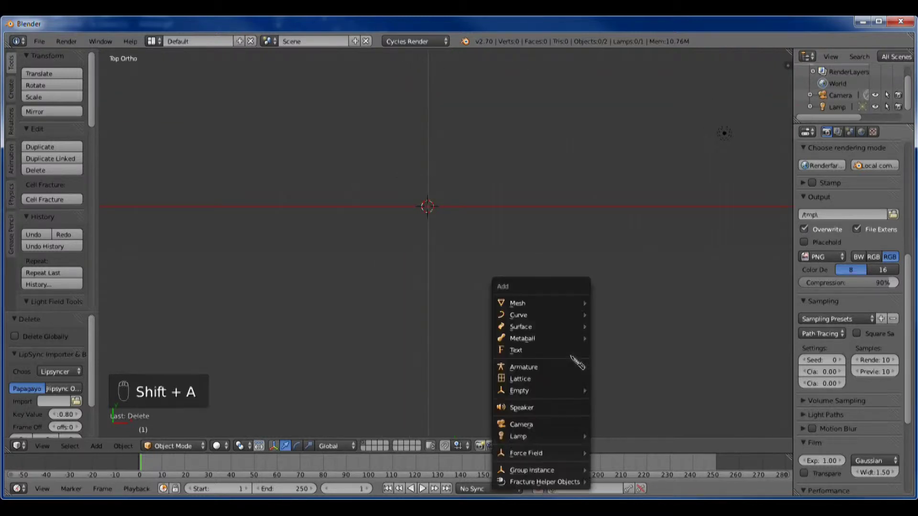
mouse_move(574, 306)
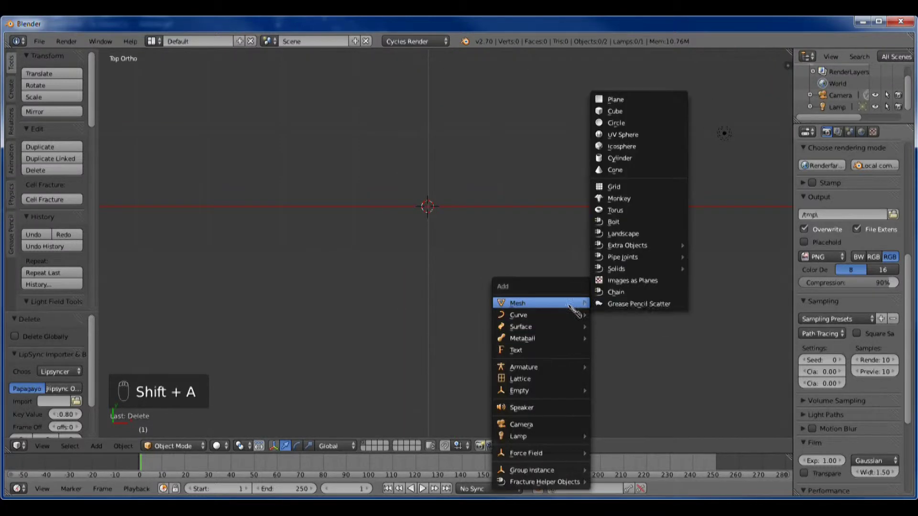
click(653, 102)
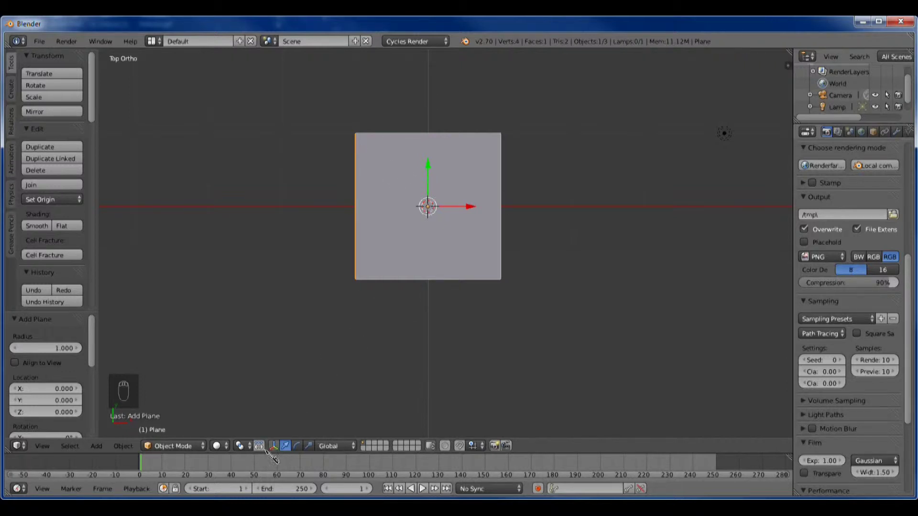
Step: Set the pivot point to 3D Cursor and turn on snapping
click(242, 447)
click(260, 420)
click(459, 445)
Step: In Edit Mode, snap the 3D cursor to the plane's top-left vertex
key(Tab)
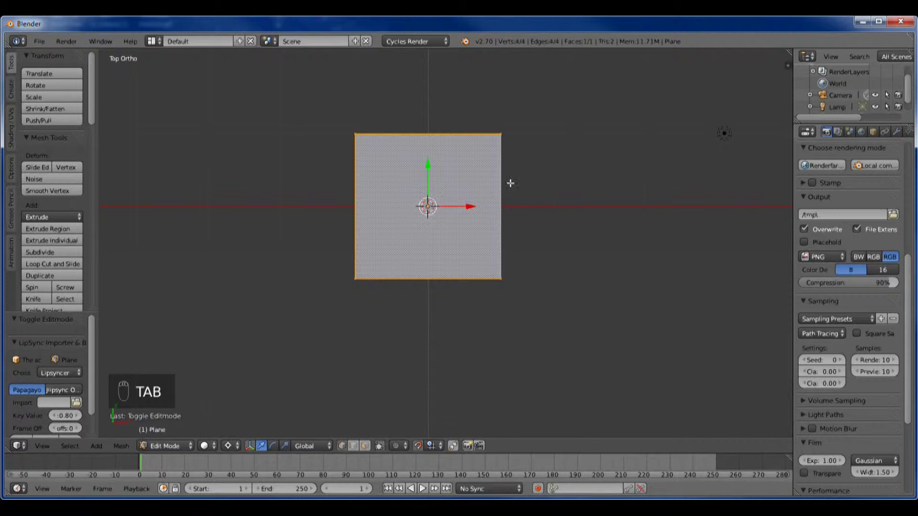
right_click(359, 135)
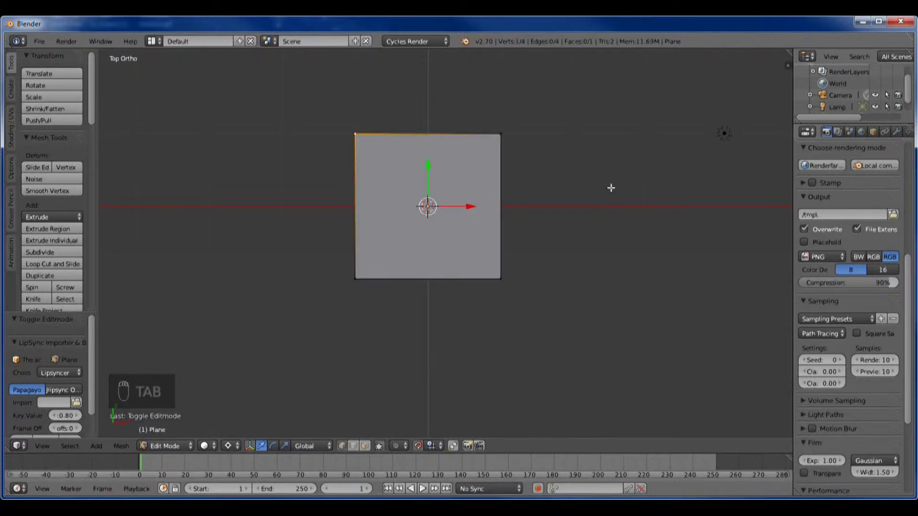
key(shift+s)
click(610, 188)
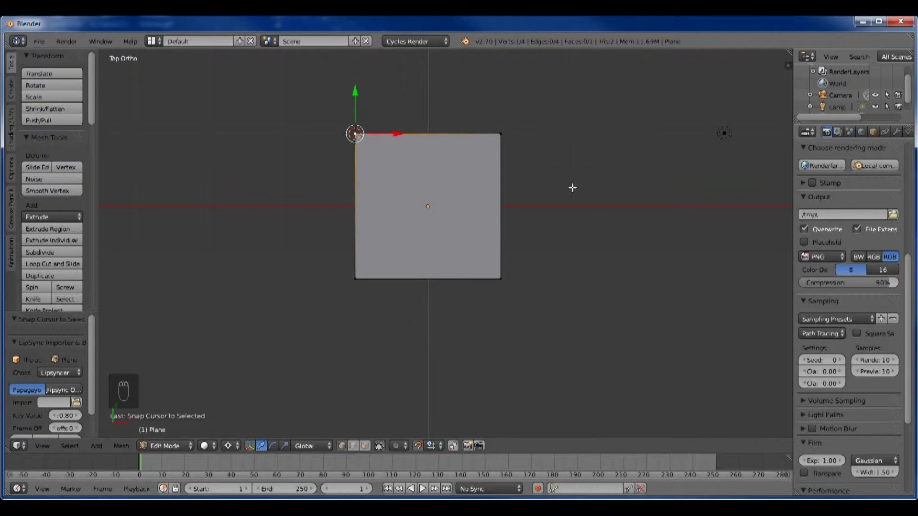
Step: Scale the whole plane to 0.5 around the cursor
key(a)
key(a)
key(a)
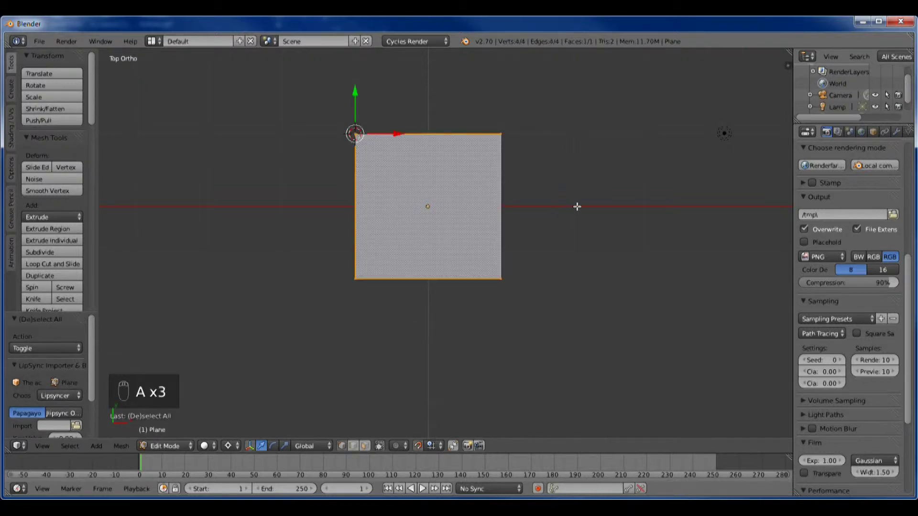
key(s)
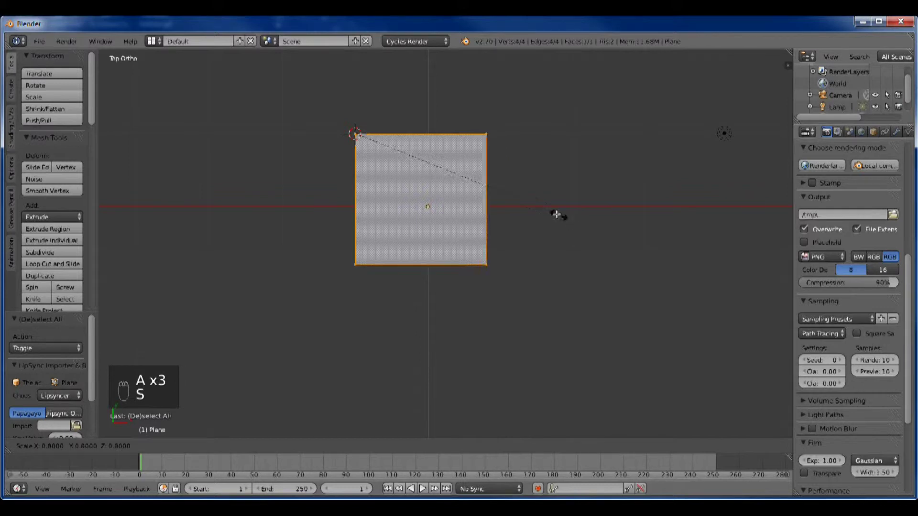
click(476, 171)
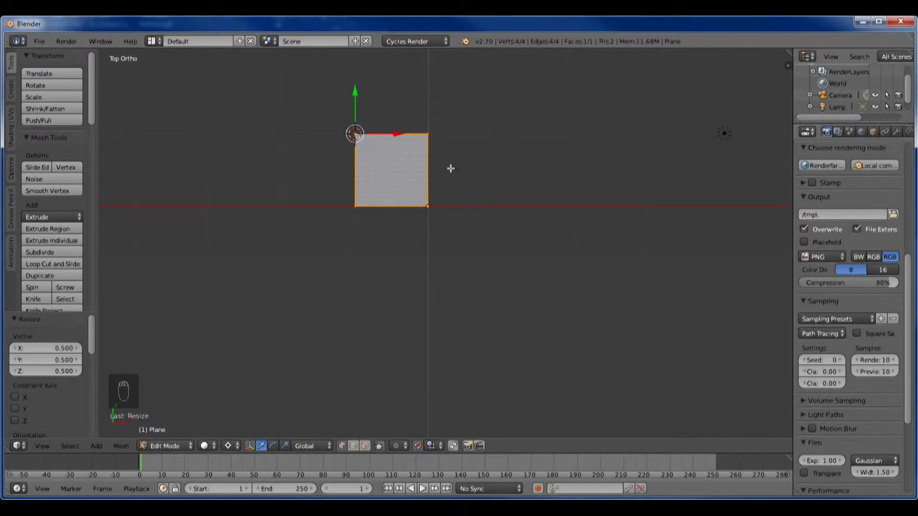
Step: Extrude the plane's right edge 1 unit to the right, forming a second square
right_click(429, 134)
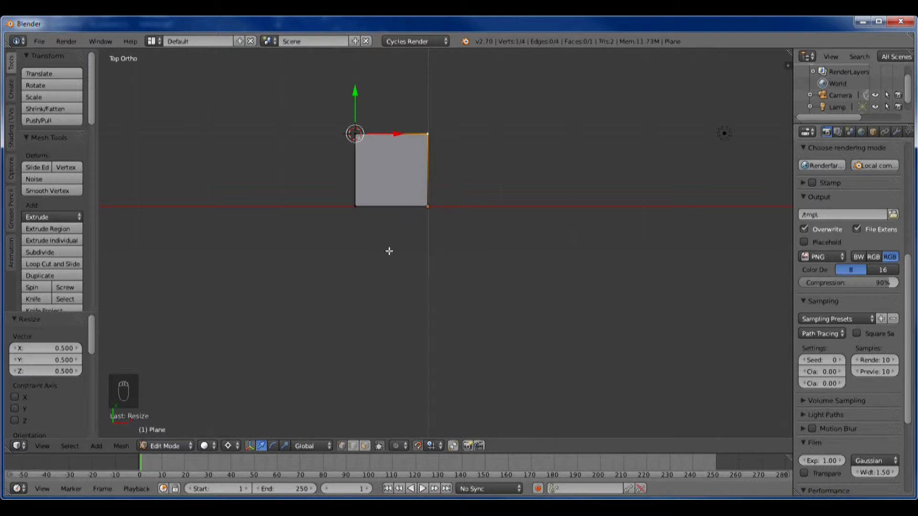
right_click(427, 207)
shift+right_click(428, 134)
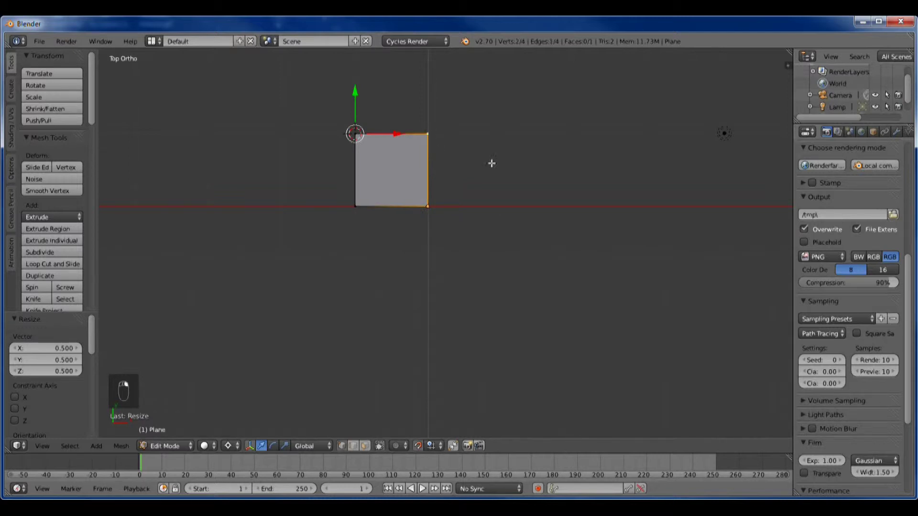
key(e)
click(525, 180)
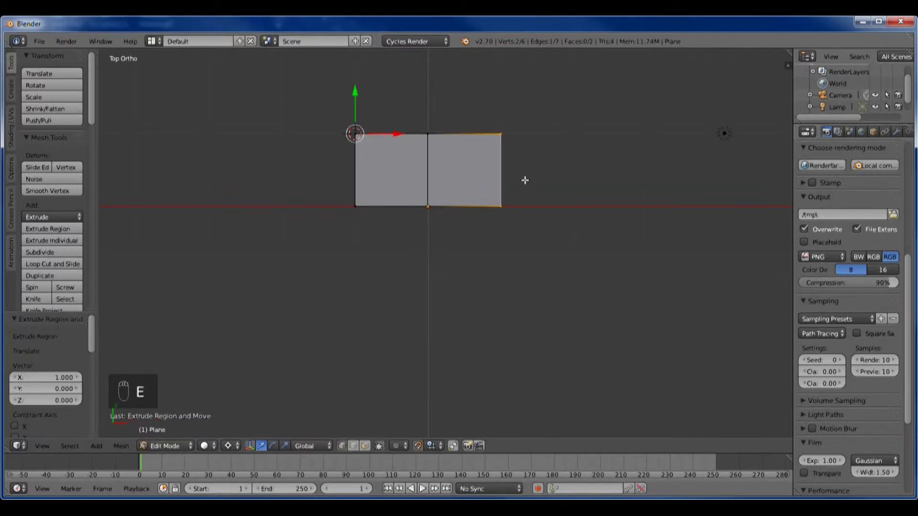
Step: Extrude the outer bottom vertices 2 units down, join them, then select the right-side vertices
right_click(500, 206)
shift+right_click(356, 205)
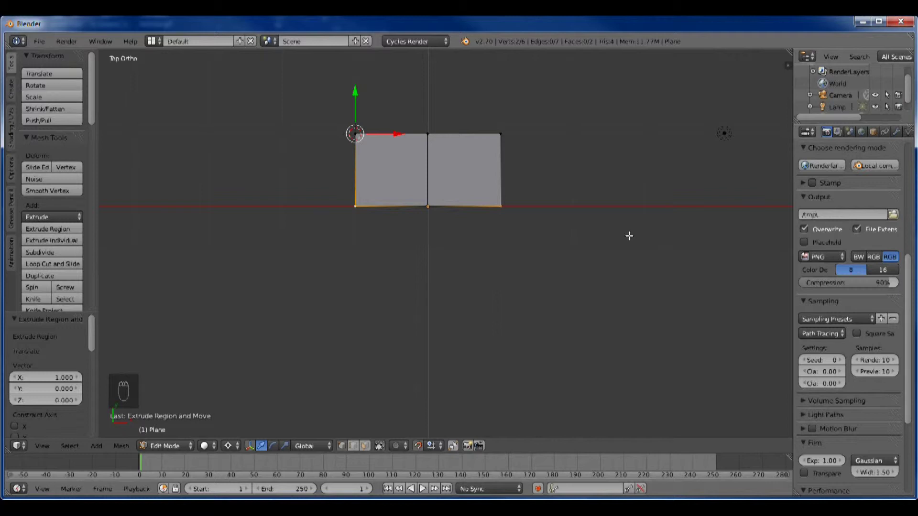
key(e)
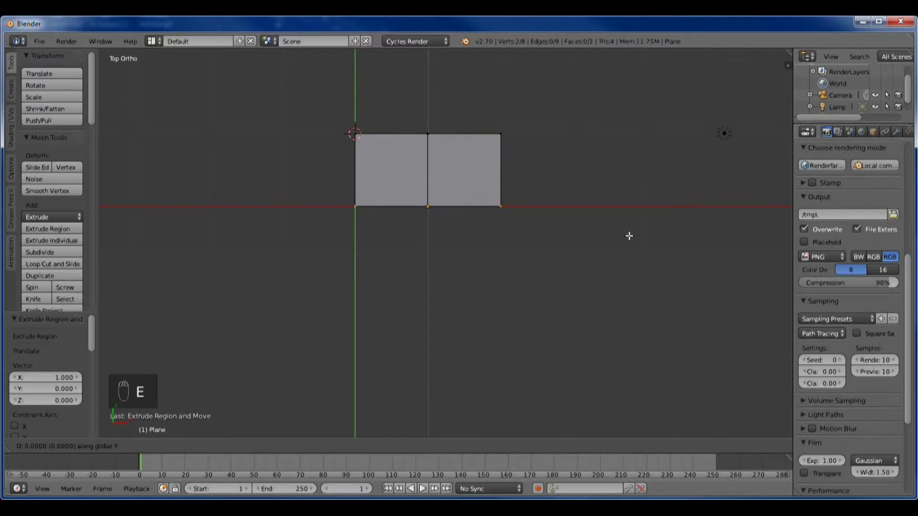
text(-2)
key(Return)
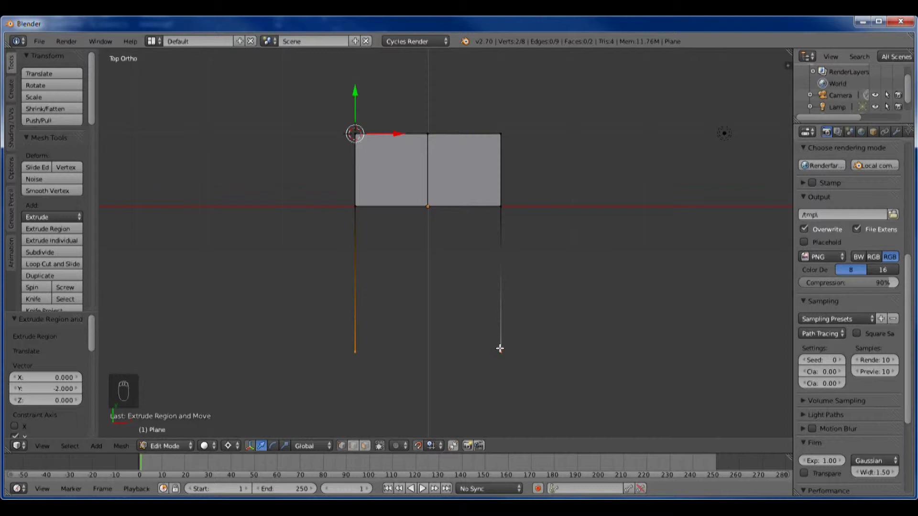
key(f)
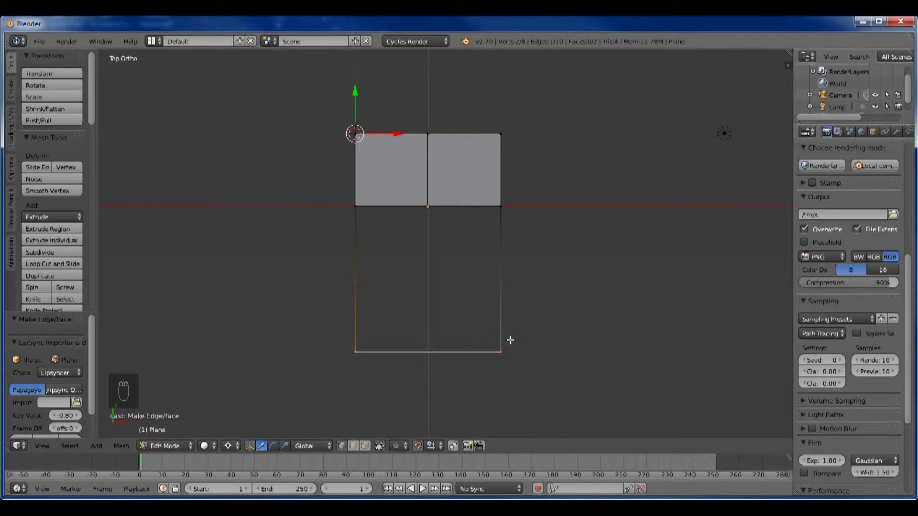
right_click(500, 137)
shift+right_click(502, 349)
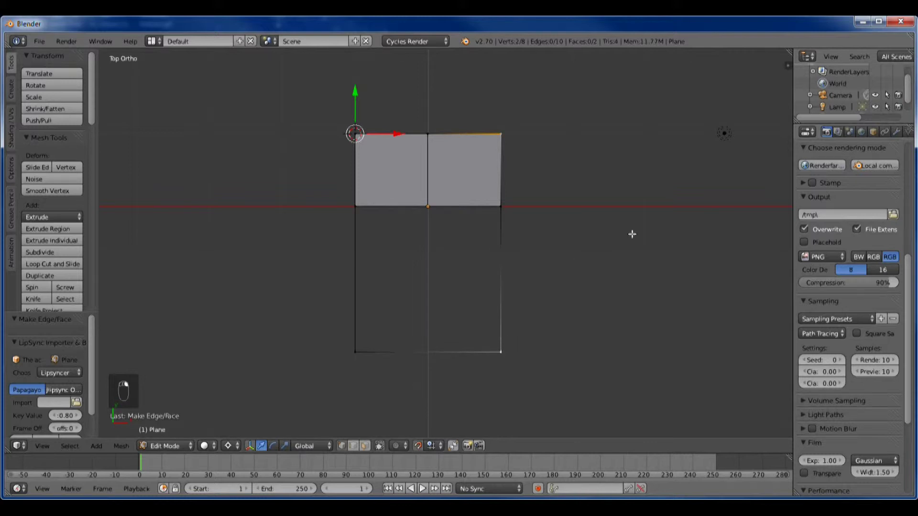
Step: Extrude the right-side vertices 3 units right and join them with an edge
text(e3)
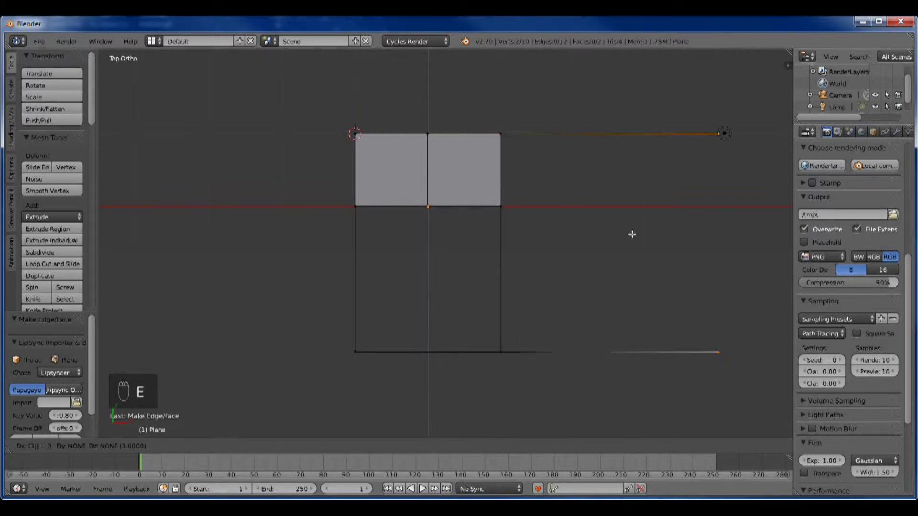
key(Return)
key(f)
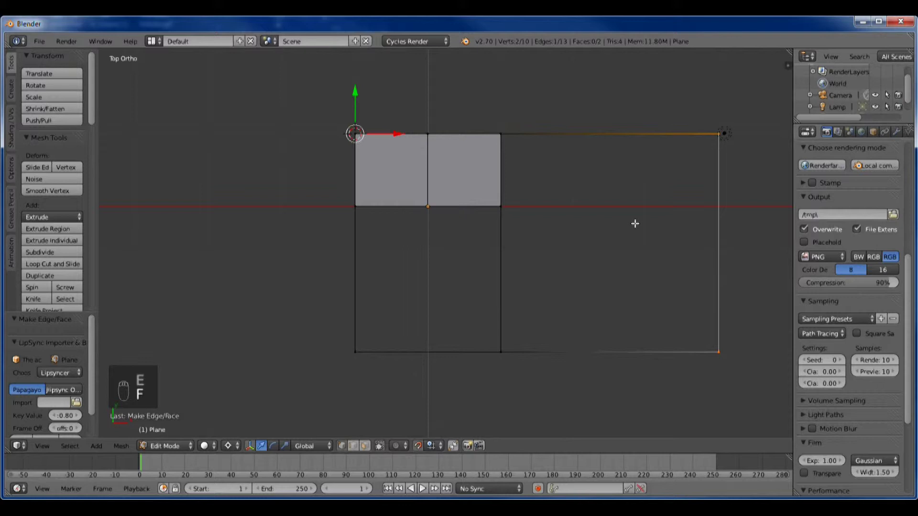
shift+middle_drag(636, 228, 589, 320)
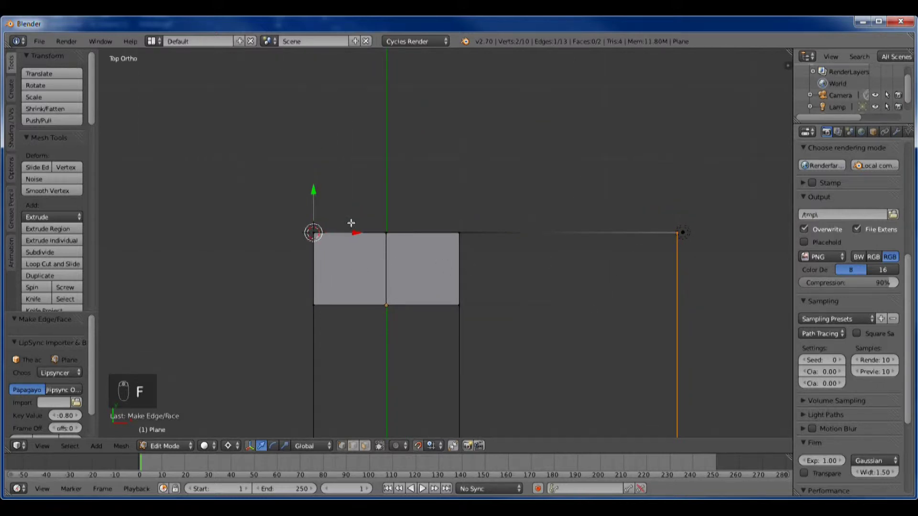
Step: Extrude the two top corner vertices 5 units up along Y, join them, and select the left-side vertices
right_click(314, 233)
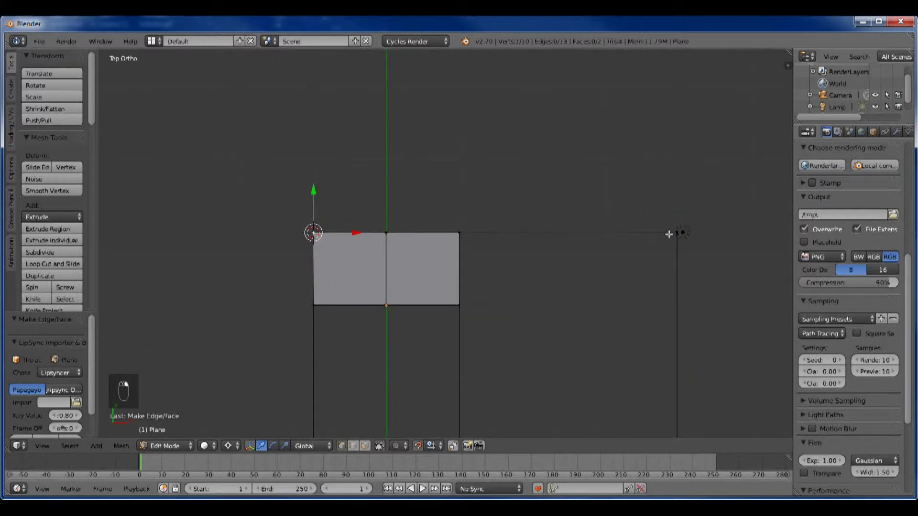
shift+right_click(674, 232)
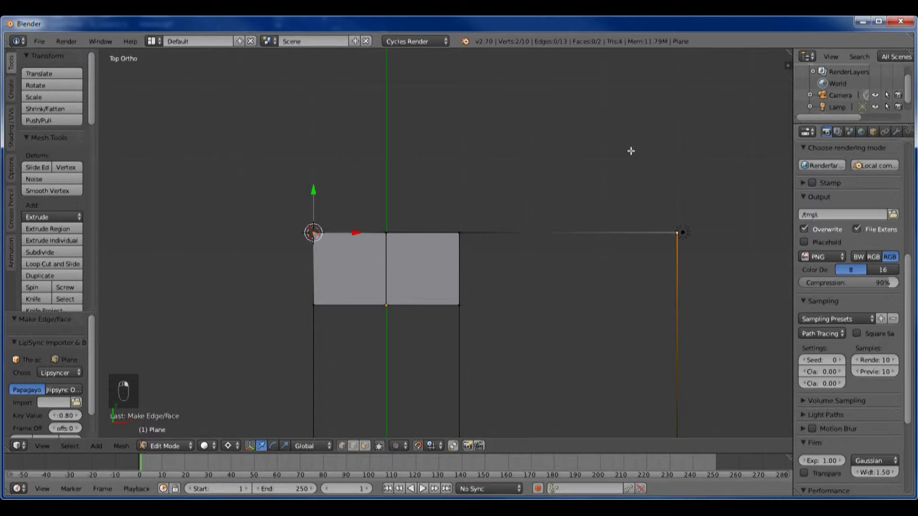
key(e)
key(y)
key(5)
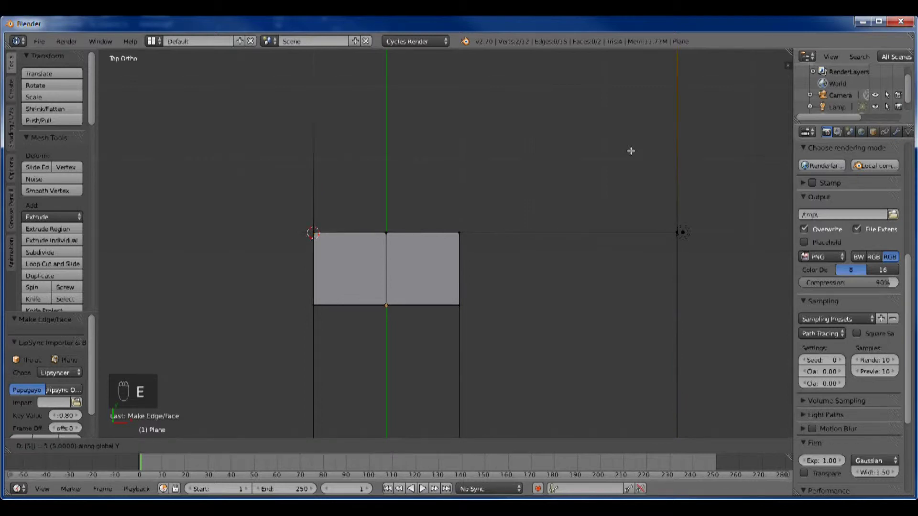
key(Return)
scroll(629, 154, down, 4)
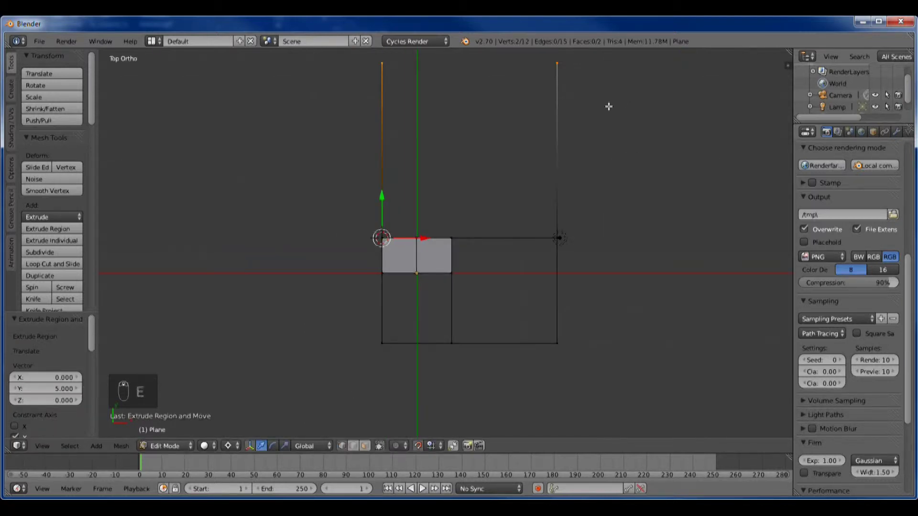
key(f)
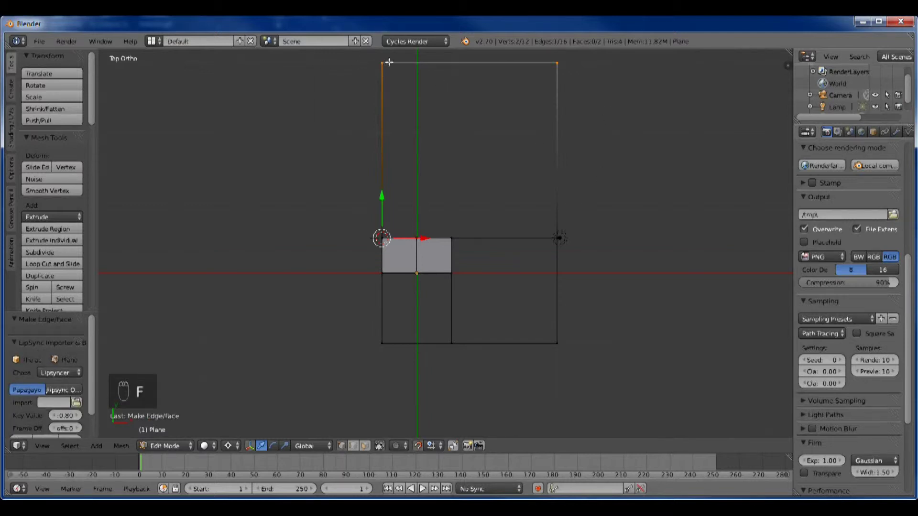
right_click(384, 64)
shift+right_click(381, 341)
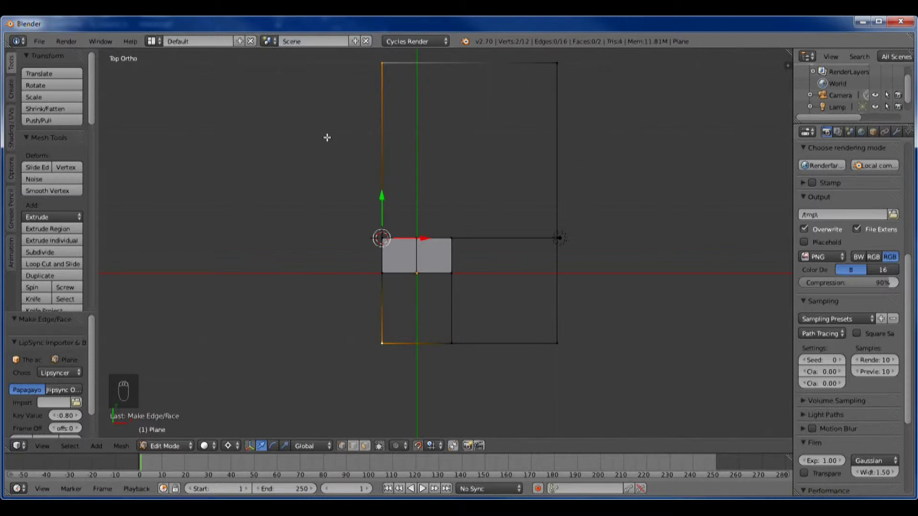
Step: Extrude the left vertices -8 along X and join the new ends with an edge
key(e)
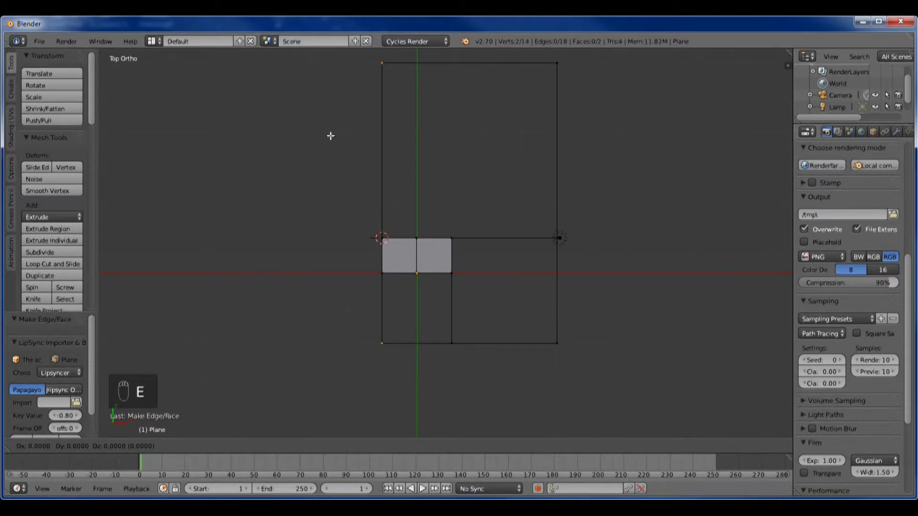
right_click(442, 110)
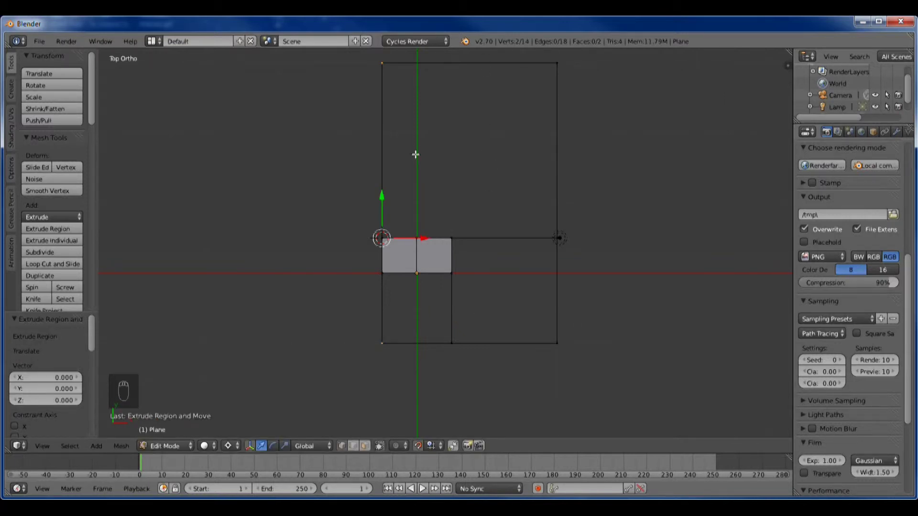
key(e)
key(x)
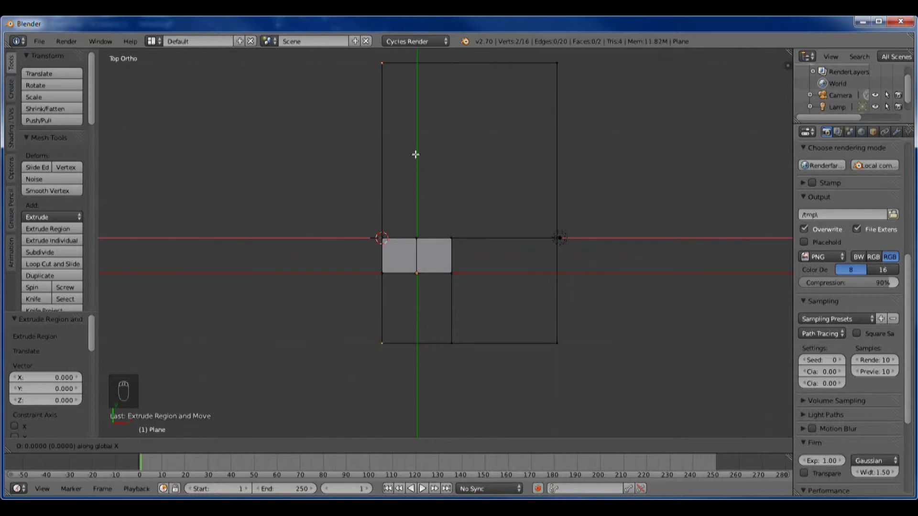
text(-8)
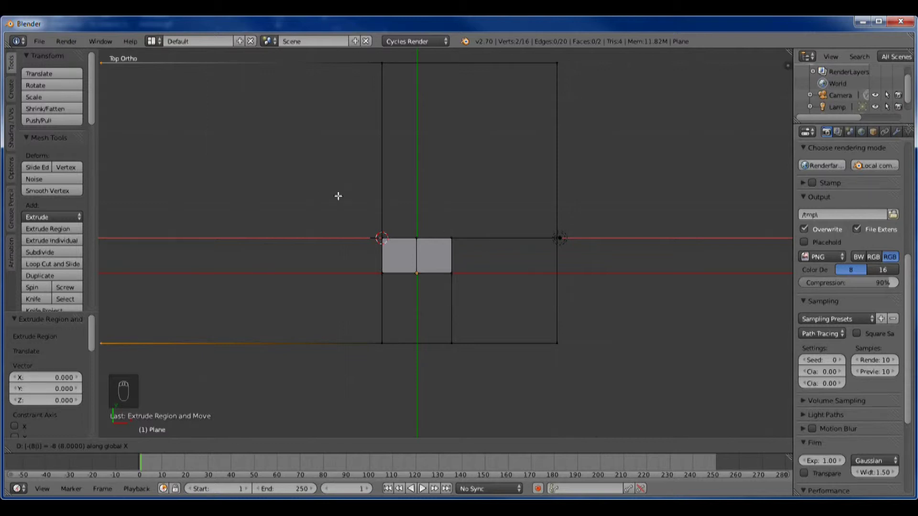
key(Return)
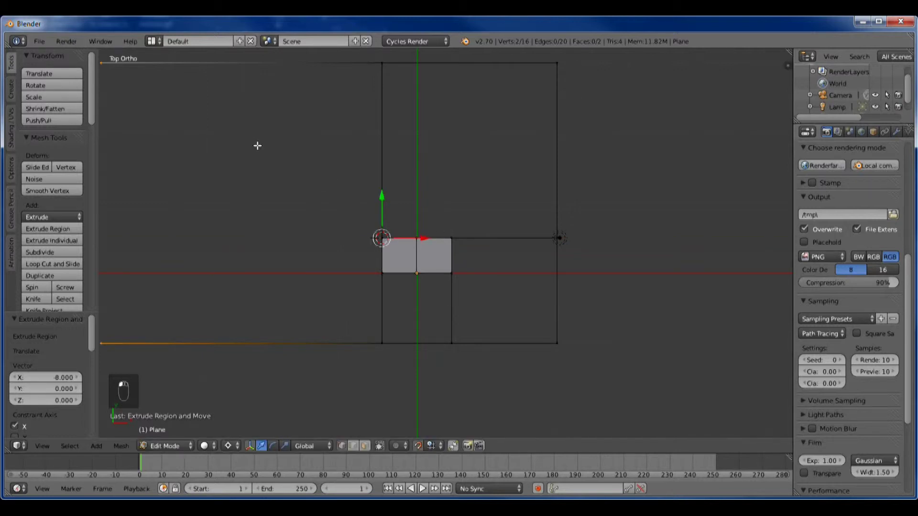
key(f)
shift+middle_drag(283, 160, 364, 146)
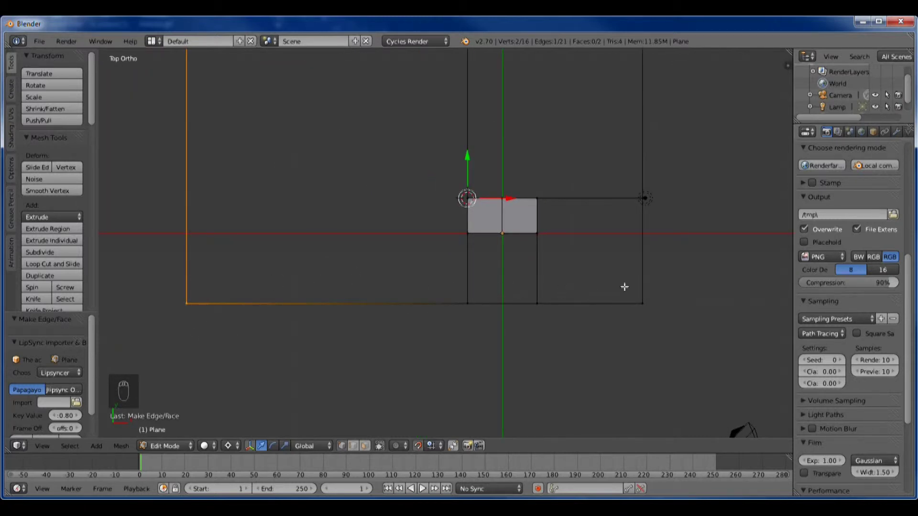
Step: Extrude both bottom corners -13 units down and join them with an edge
right_click(643, 304)
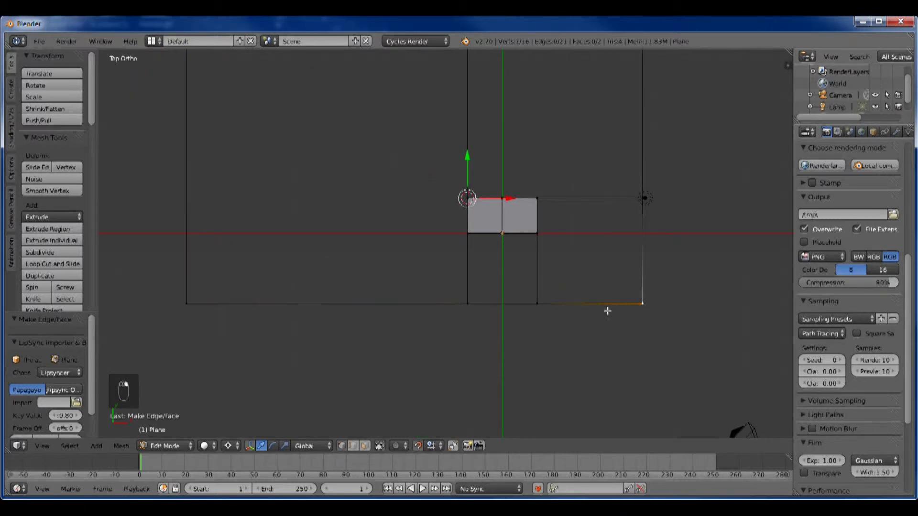
shift+right_click(187, 304)
scroll(504, 319, down, 5)
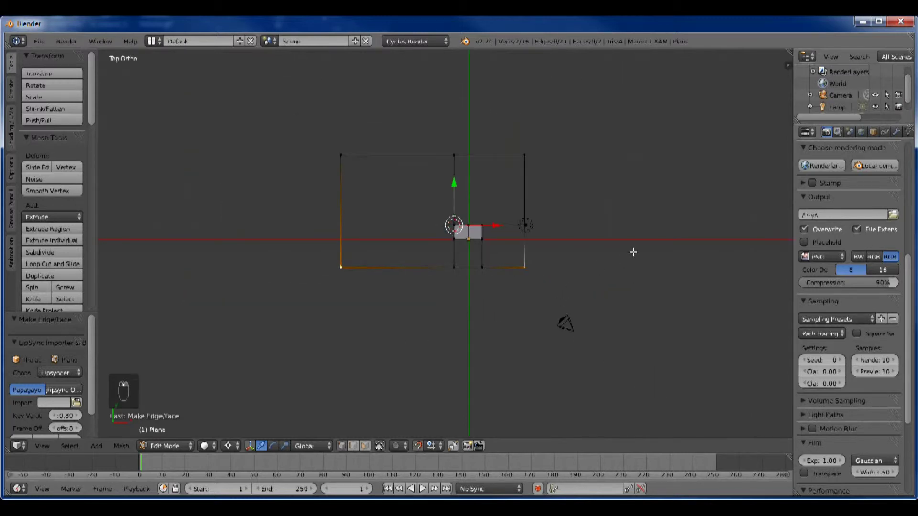
key(e)
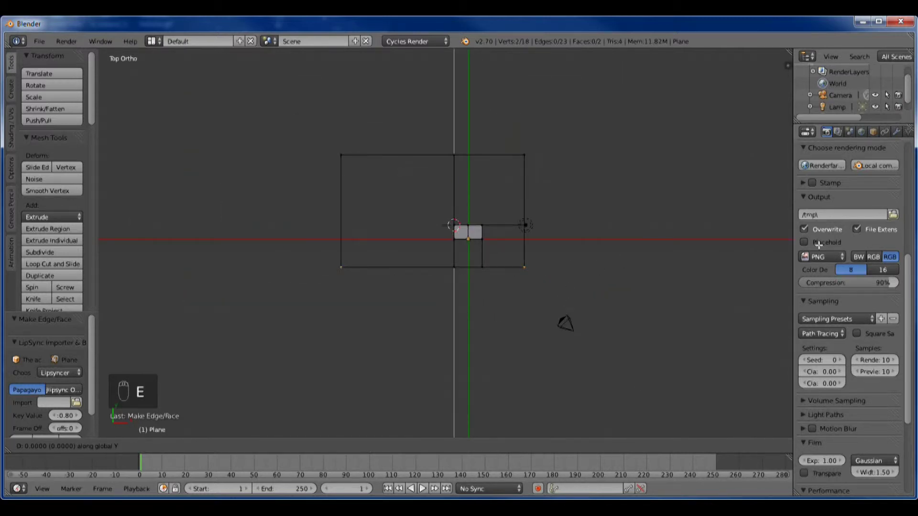
text(-13)
key(Return)
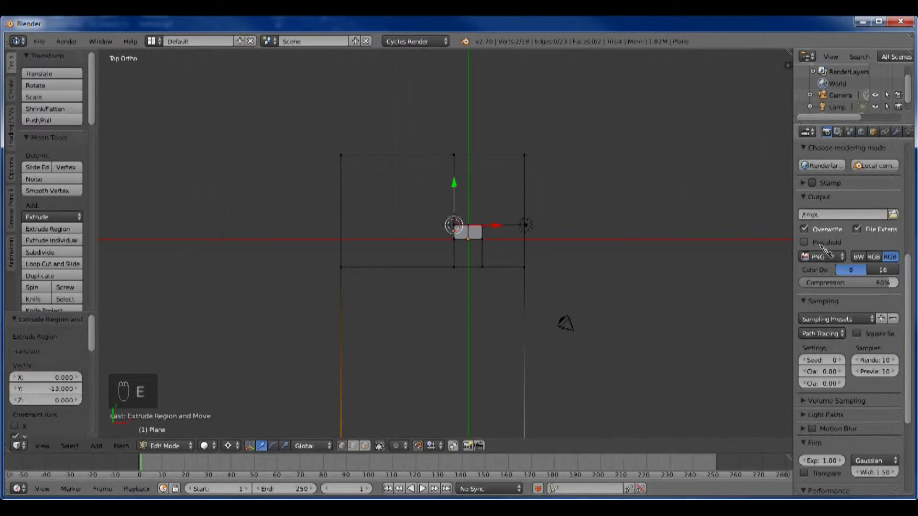
scroll(819, 245, down, 1)
ctrl+scroll(637, 225, right, 1)
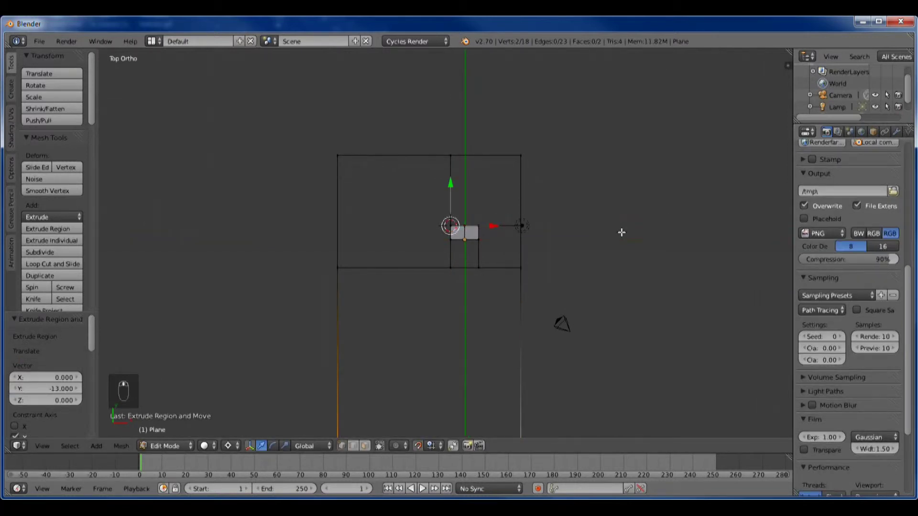
scroll(621, 231, down, 2)
shift+middle_drag(617, 233, 528, 155)
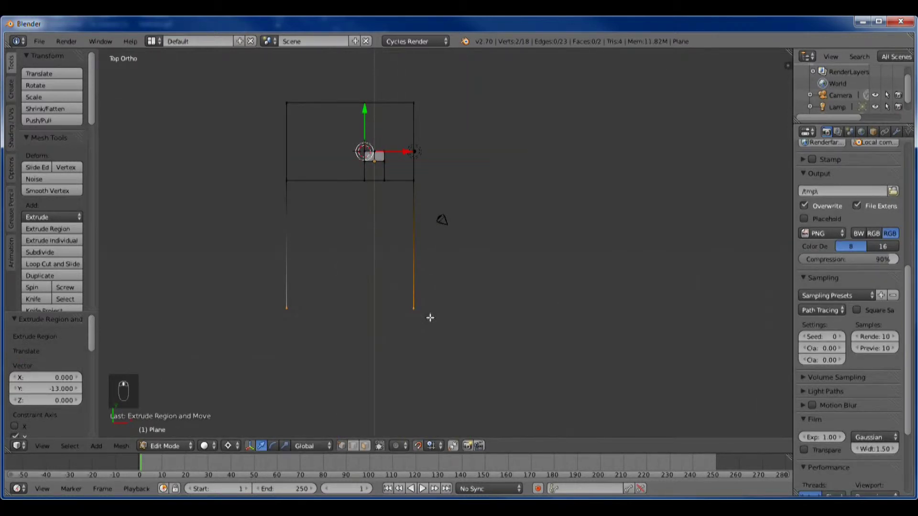
key(f)
Step: Extrude the right edge's vertices 21 units right and close the square with an edge
right_click(414, 308)
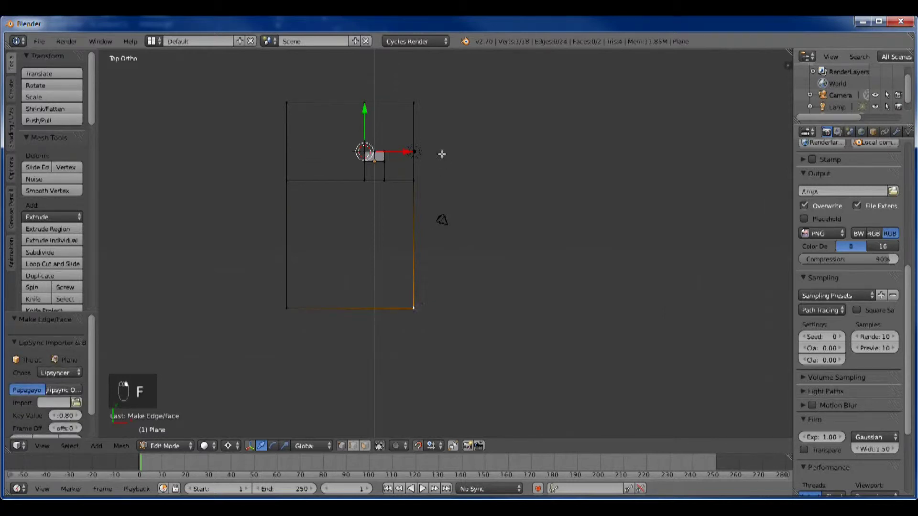
shift+right_click(415, 101)
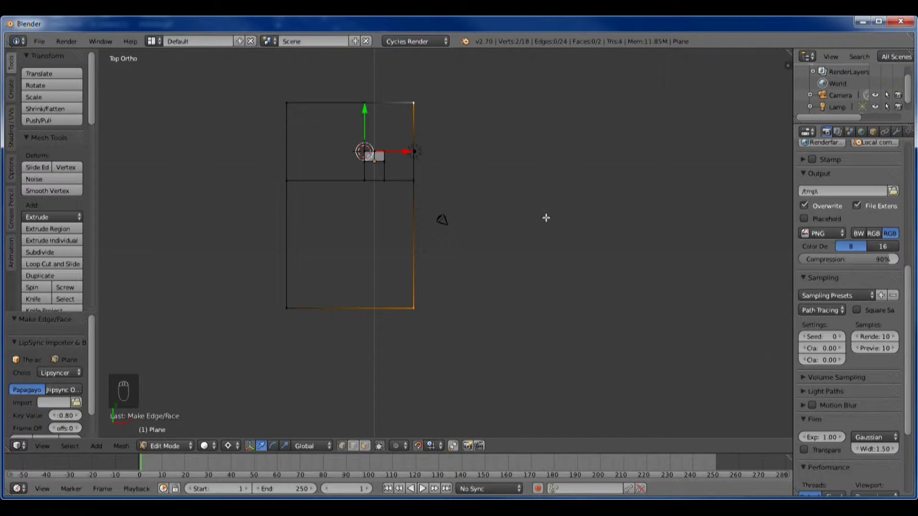
text(e)
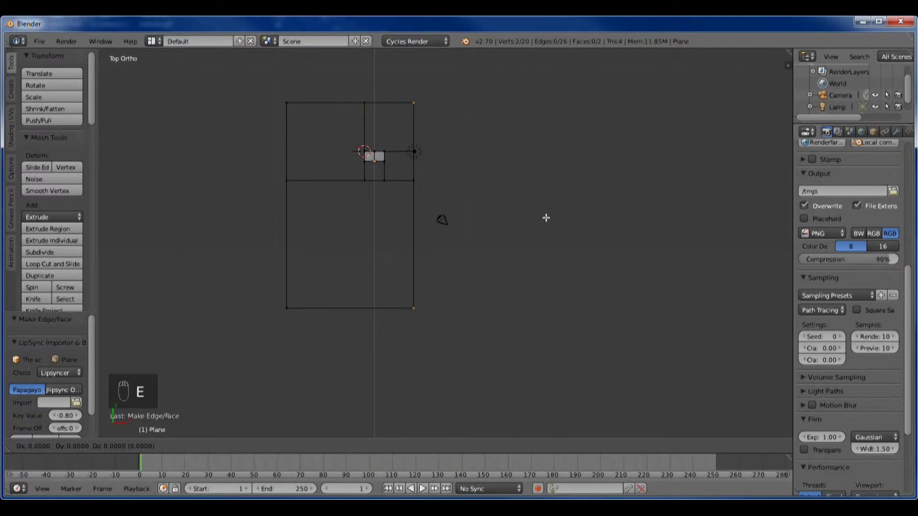
text(21)
key(Return)
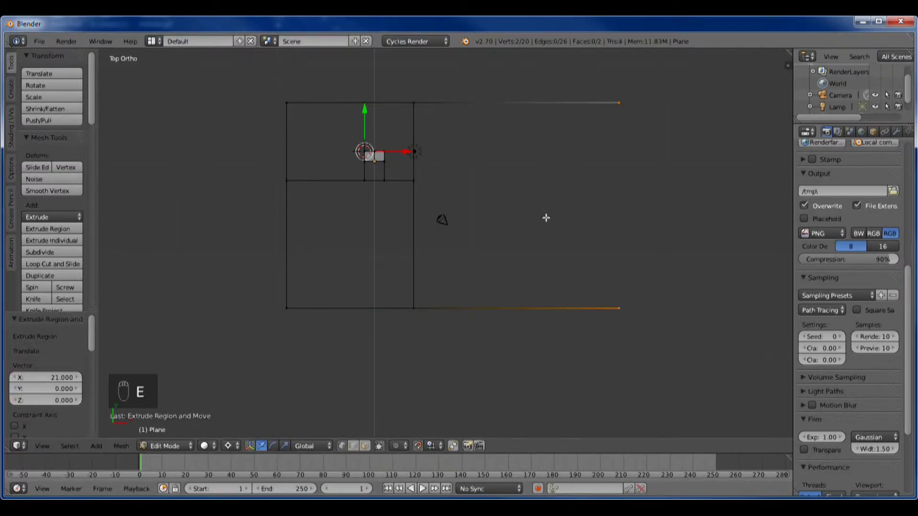
key(f)
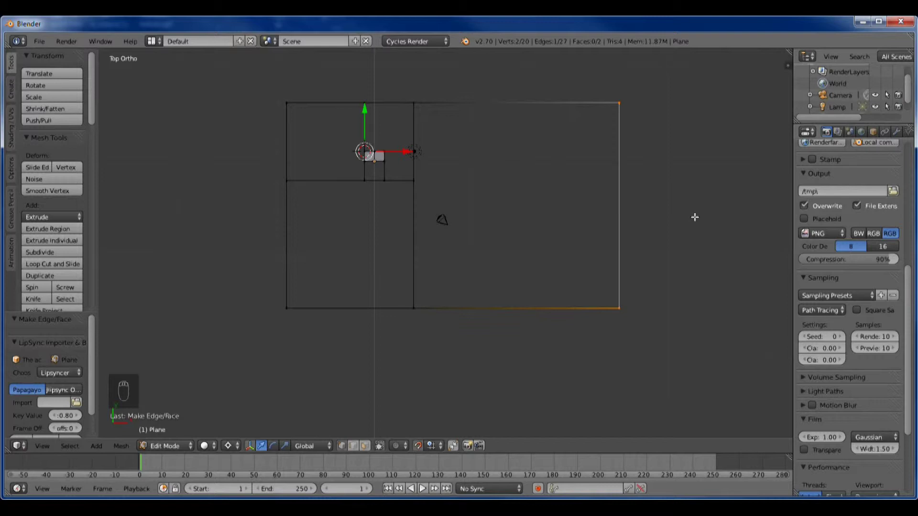
Step: Snap the 3D cursor to the vertex between the two small squares
scroll(687, 183, up, 1)
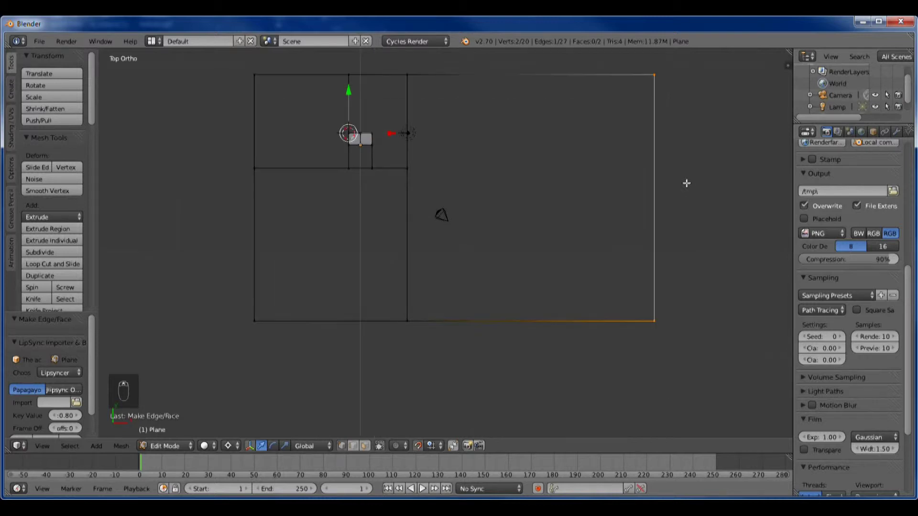
shift+middle_drag(682, 170, 674, 230)
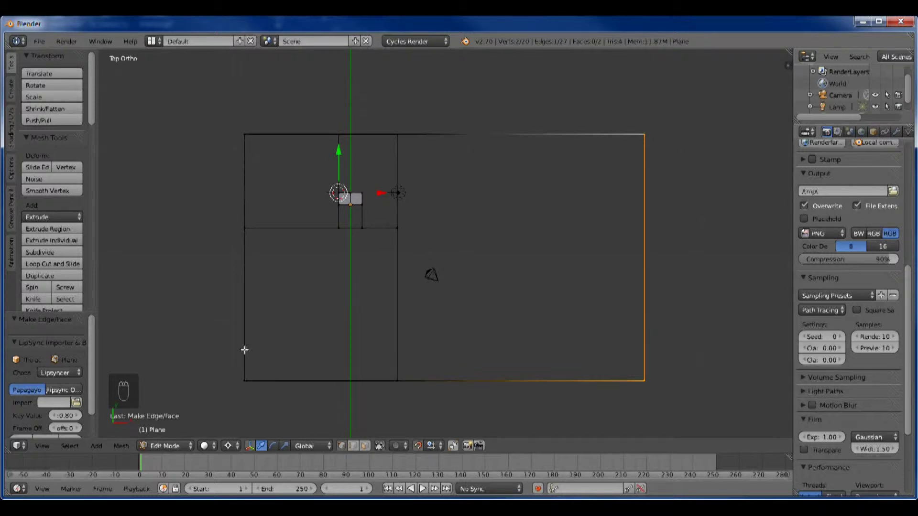
shift+middle_drag(511, 236, 541, 220)
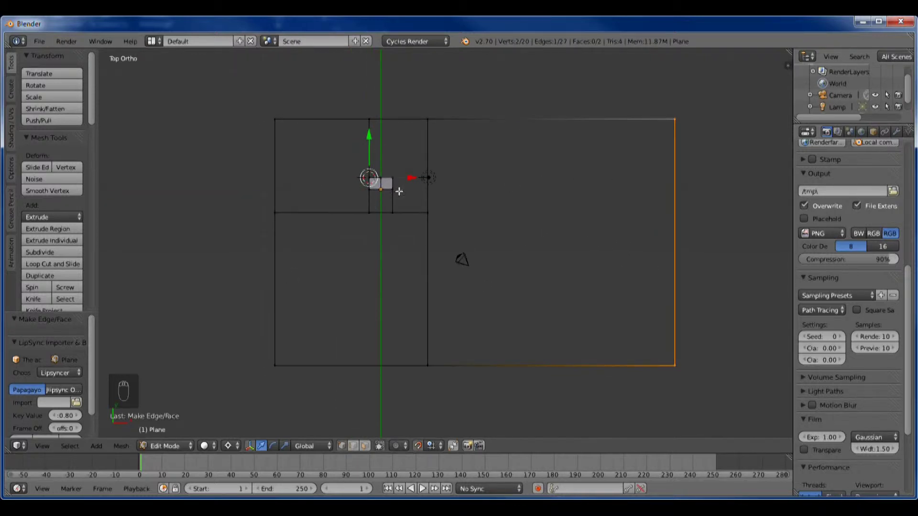
scroll(478, 201, up, 5)
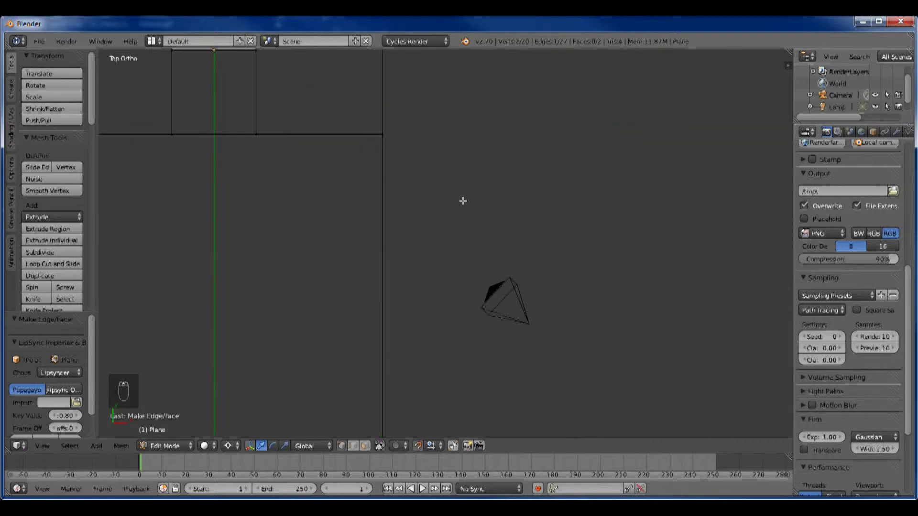
scroll(504, 250, up, 4)
shift+middle_drag(480, 211, 555, 303)
shift+middle_drag(464, 197, 493, 248)
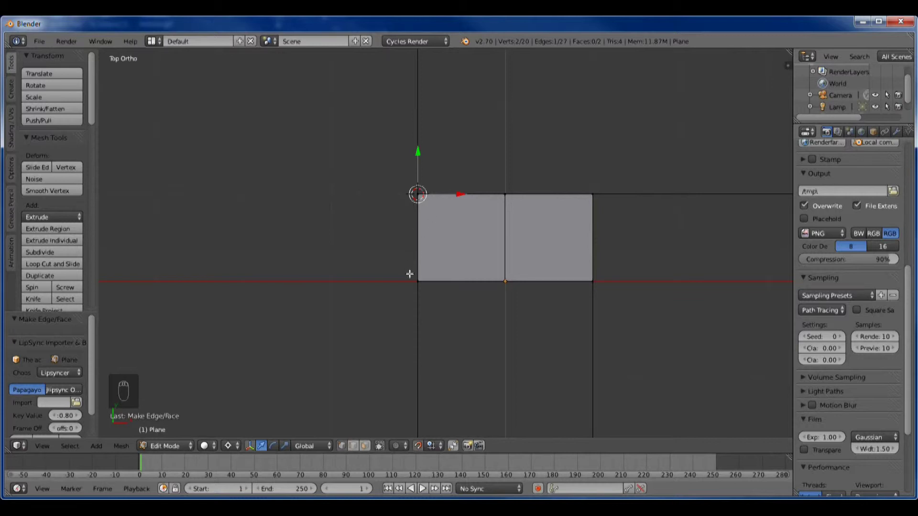
right_click(504, 280)
key(shift+s)
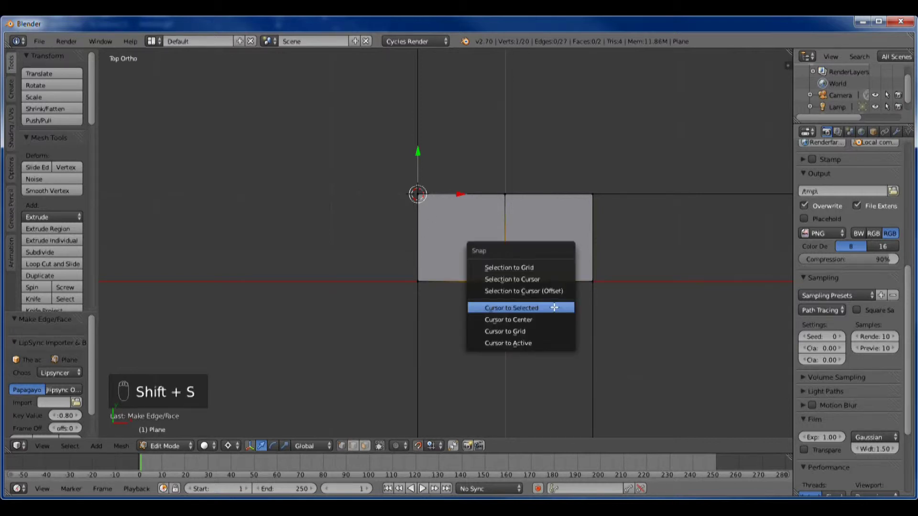
click(554, 307)
Step: Add a circle at the cursor and delete all but a quarter arc
key(shift+a)
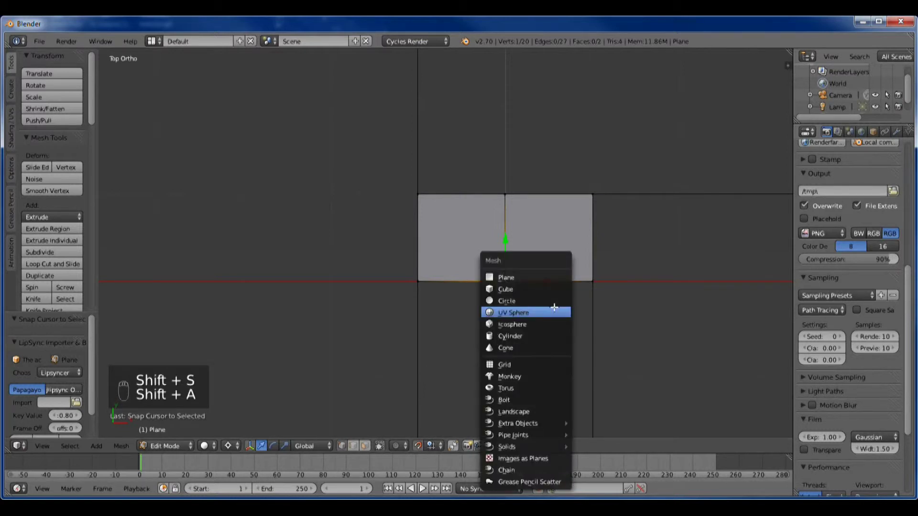
click(546, 301)
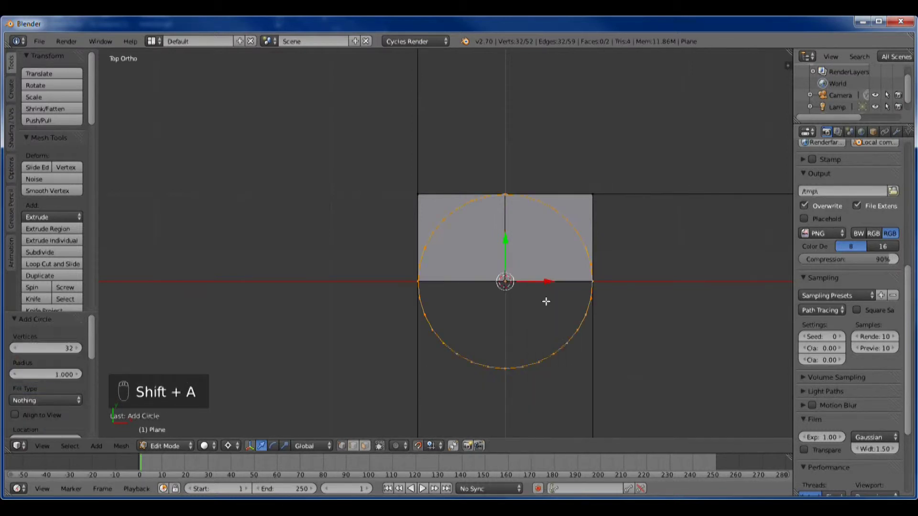
right_click(523, 196)
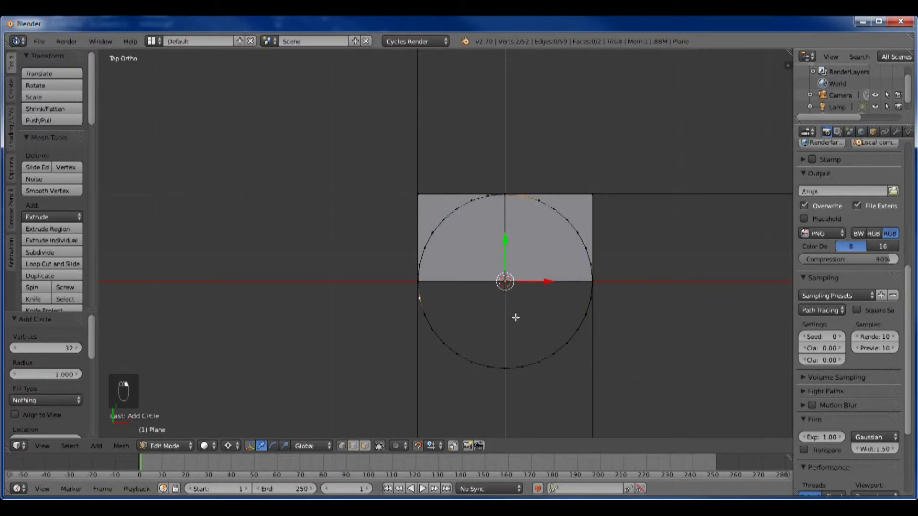
key(x)
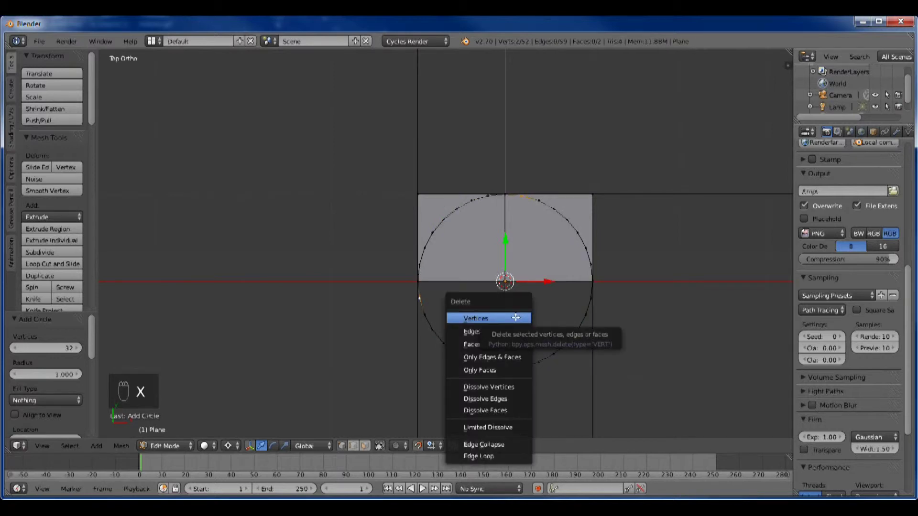
click(515, 317)
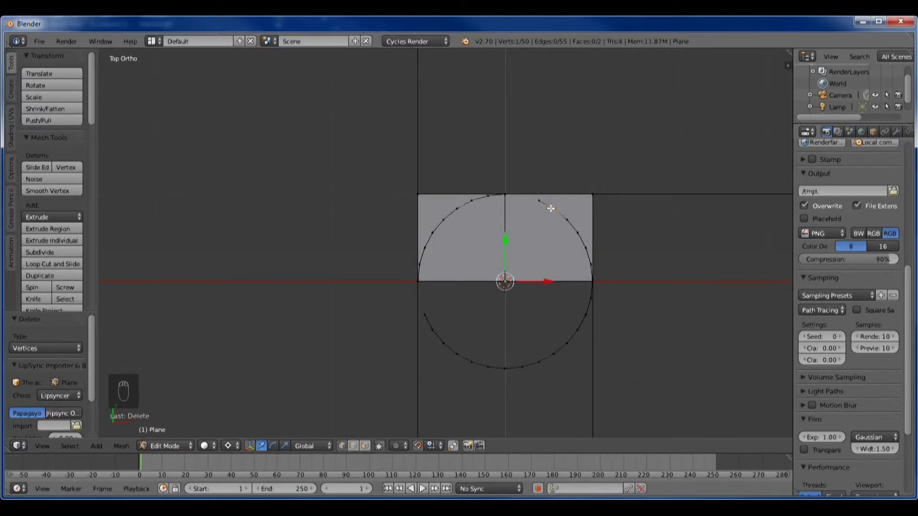
key(ctrl+l)
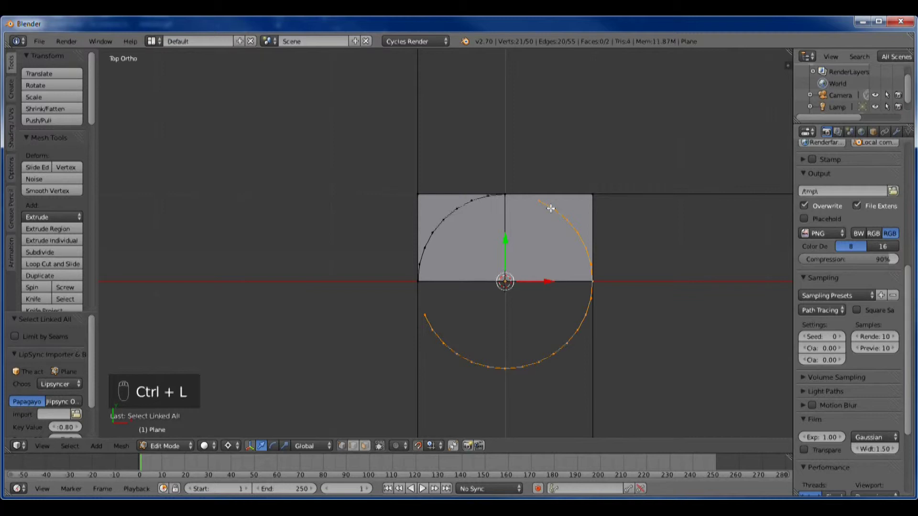
key(x)
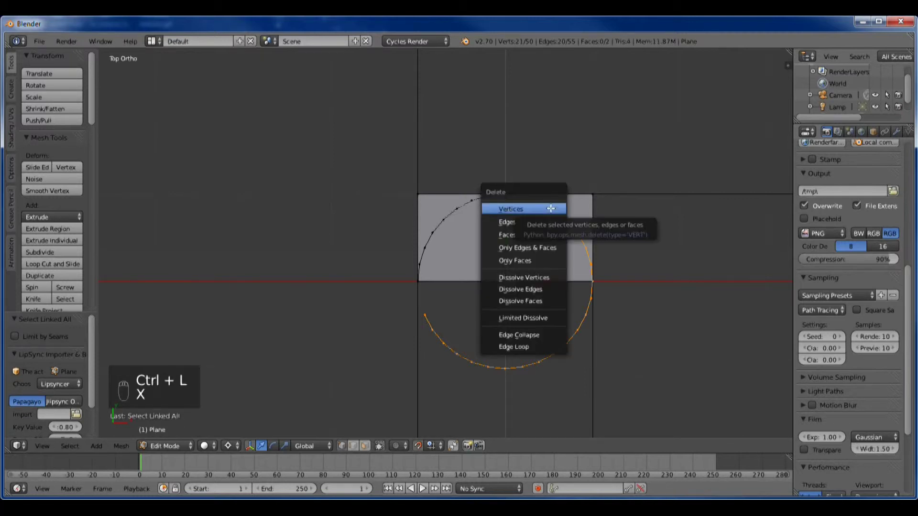
click(551, 209)
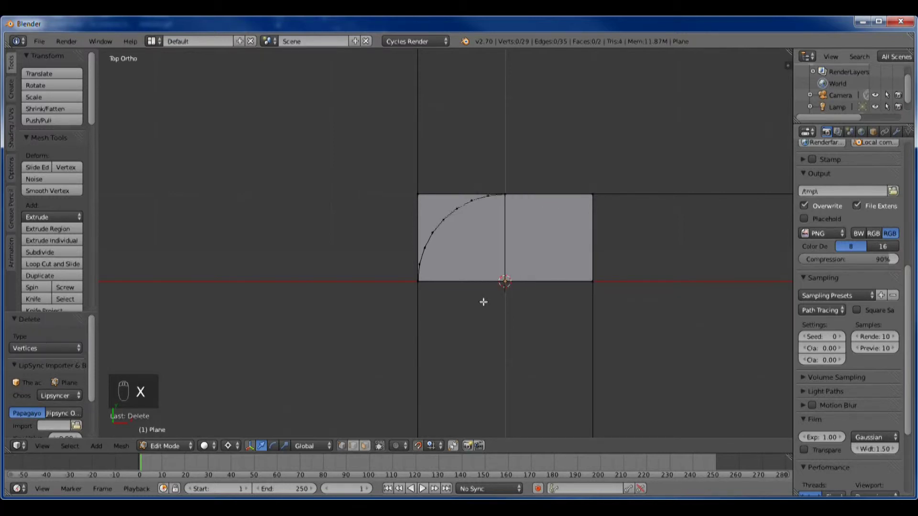
Step: Snap the cursor to the second square's bottom-right corner and add a circle scaled by 2
scroll(483, 302, down, 2)
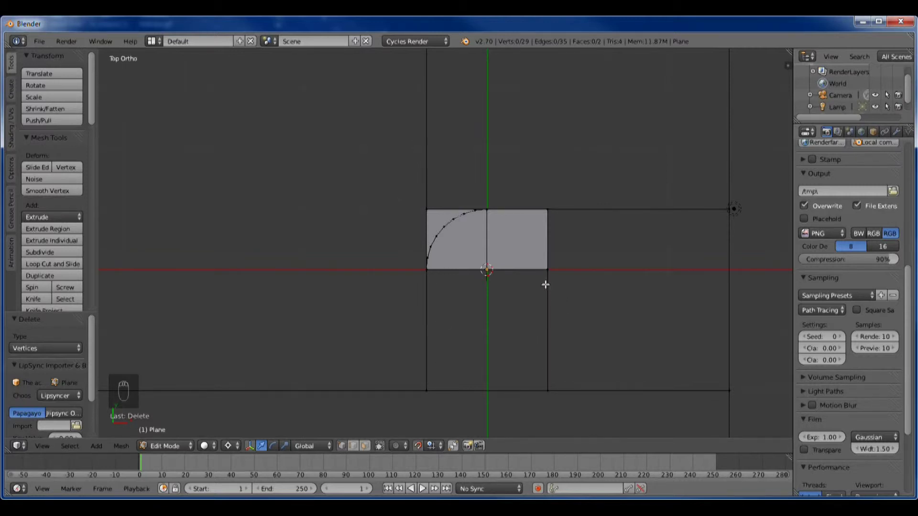
right_click(547, 270)
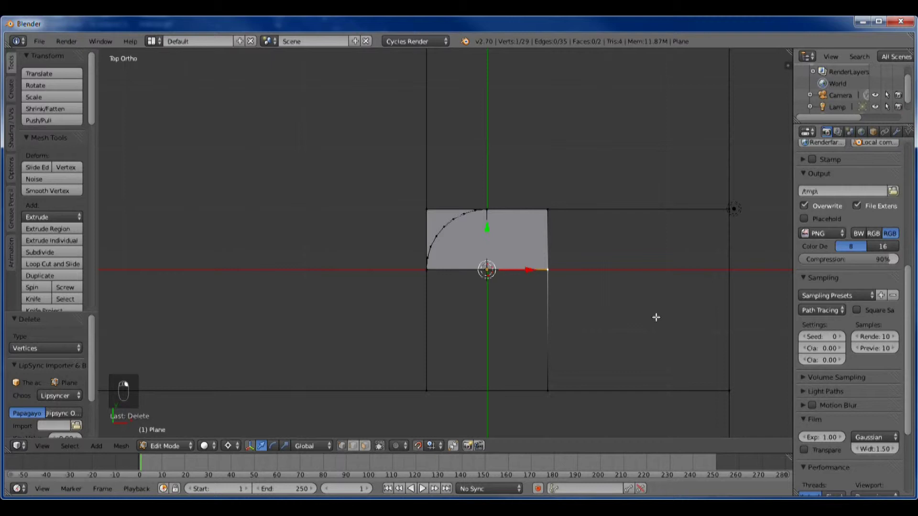
key(shift+s)
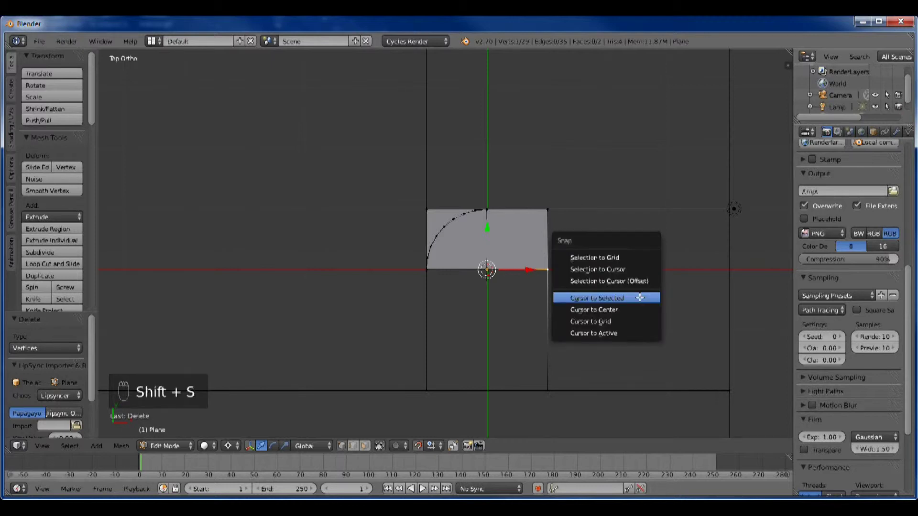
click(640, 298)
key(shift+a)
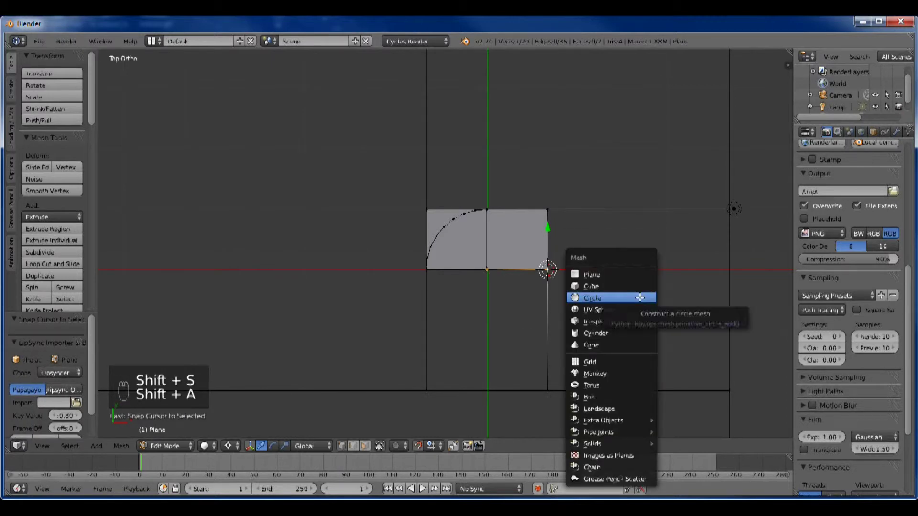
click(640, 297)
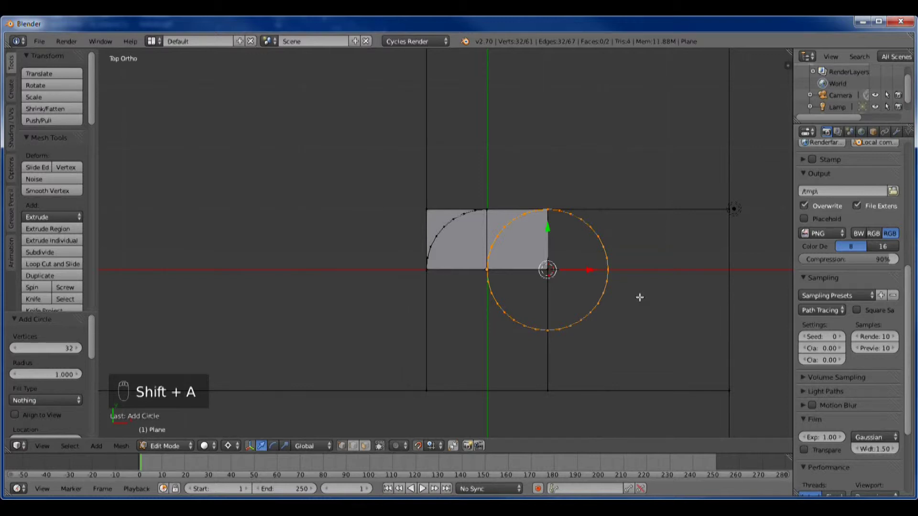
text(s2)
key(Return)
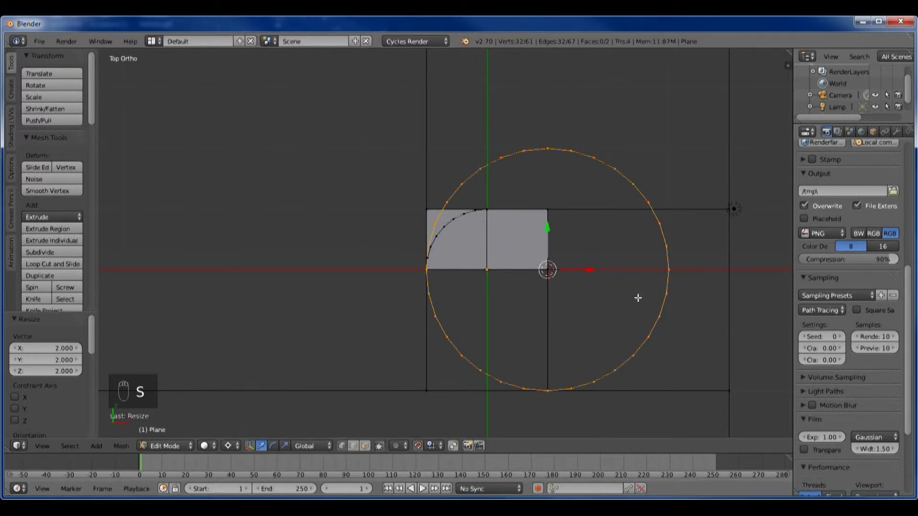
Step: Cut the circle open at two vertices and delete its upper arc, leaving a quarter arc
right_click(430, 245)
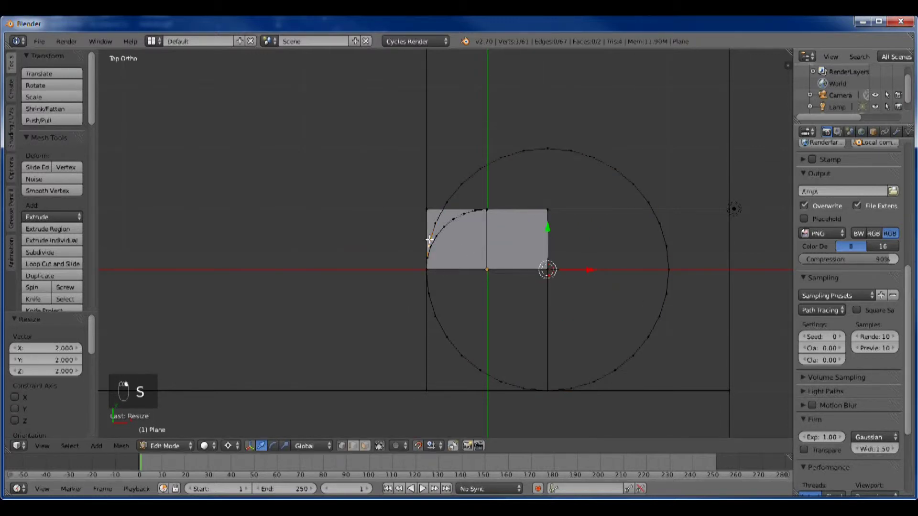
shift+right_click(578, 394)
key(x)
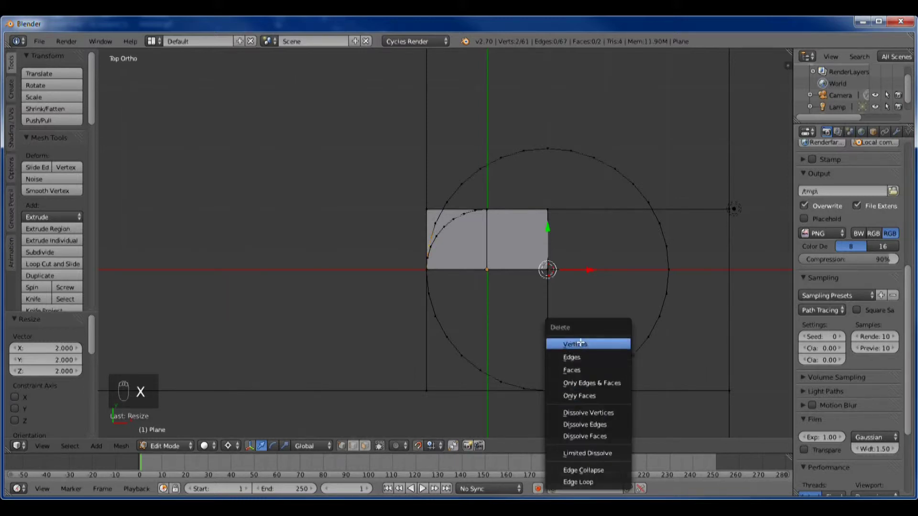
click(609, 344)
right_click(666, 222)
key(ctrl+l)
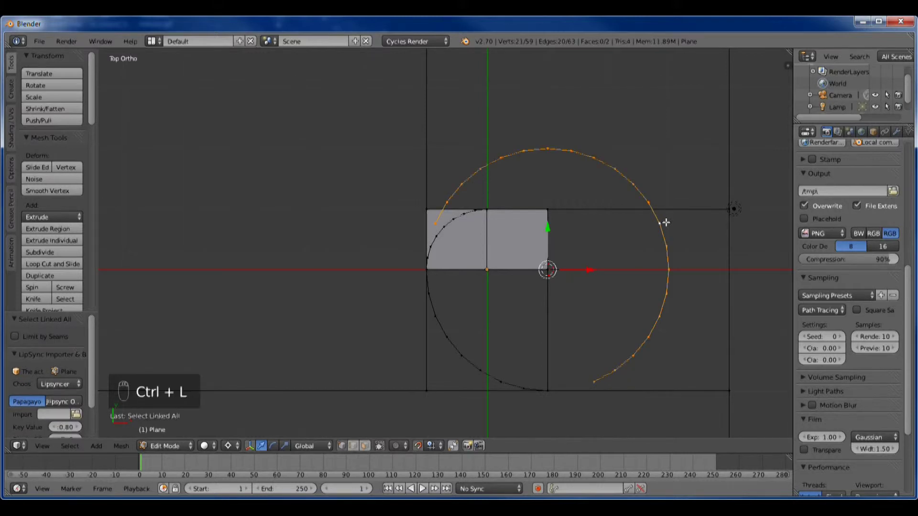
key(x)
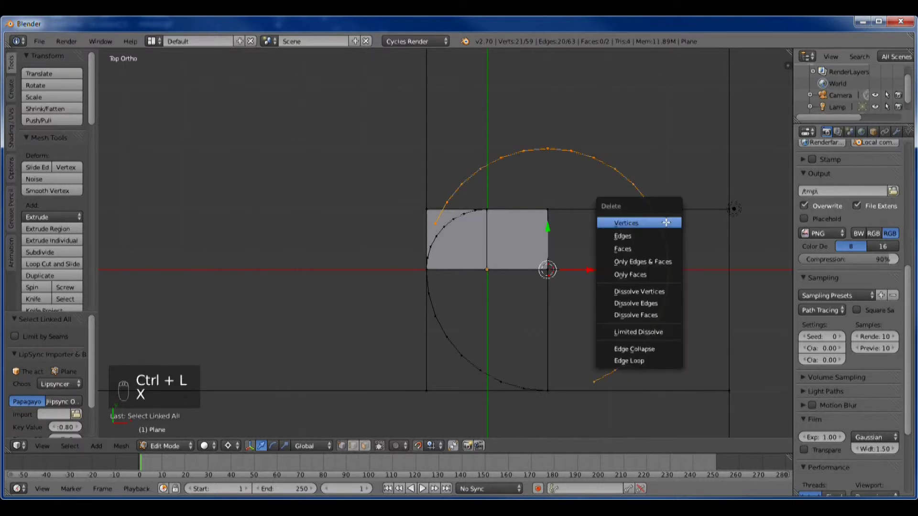
click(666, 221)
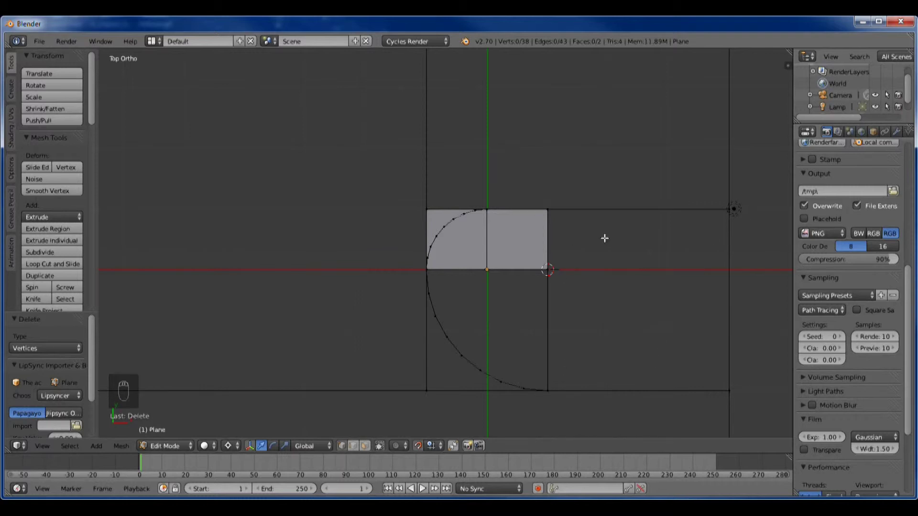
Step: Add a circle scaled by 3 at the wrong spot, then undo it
right_click(550, 208)
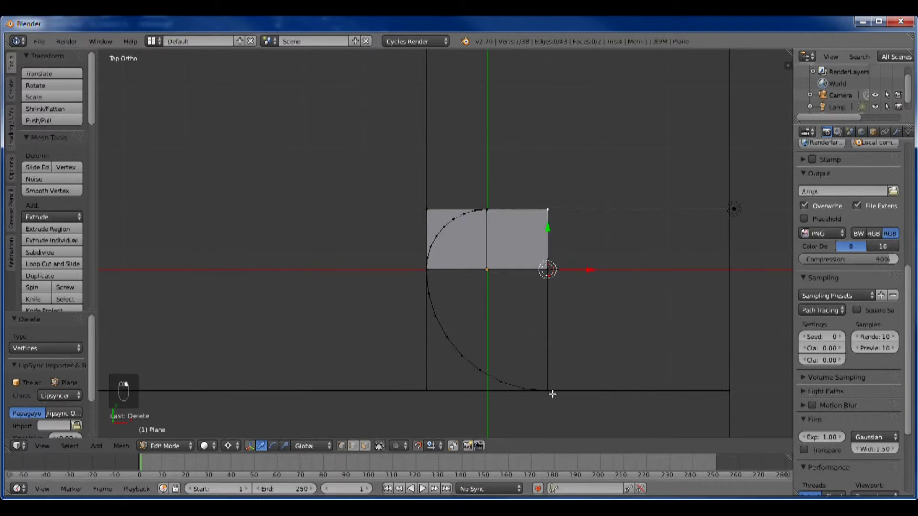
key(shift+a)
click(575, 227)
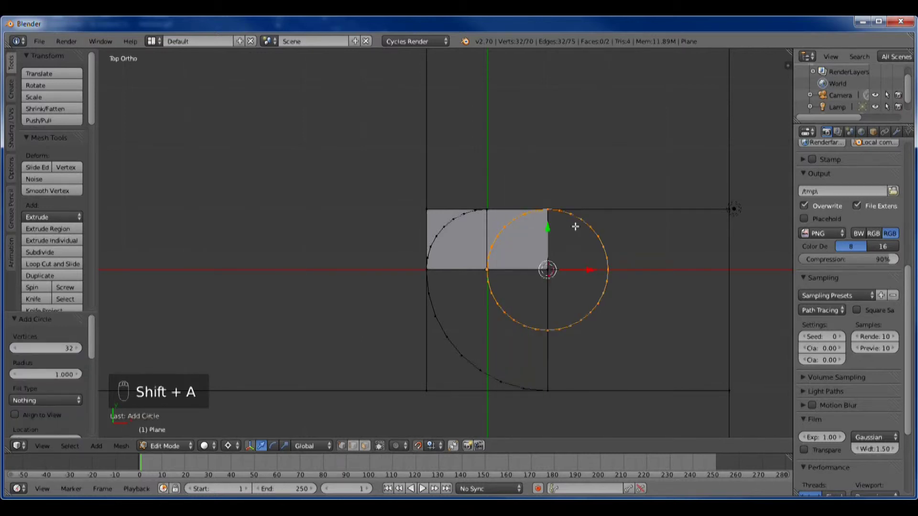
key(s)
key(3)
key(Return)
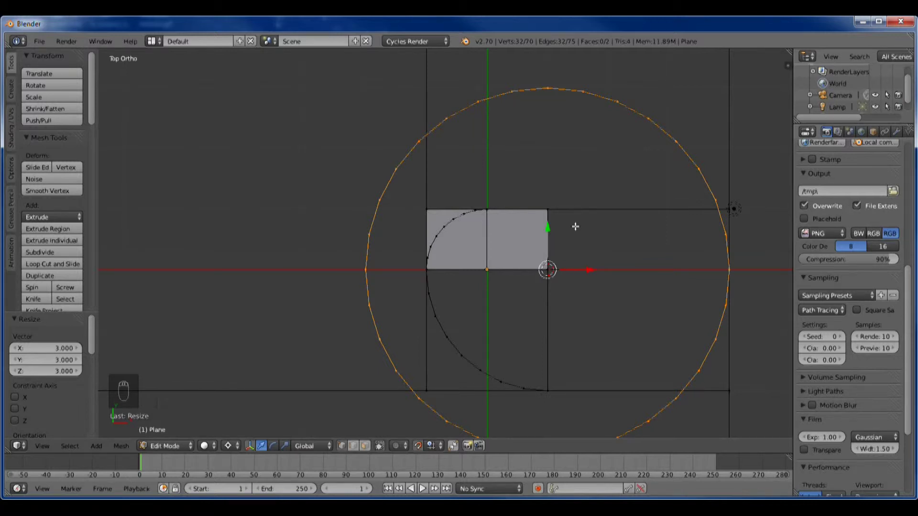
key(ctrl+z)
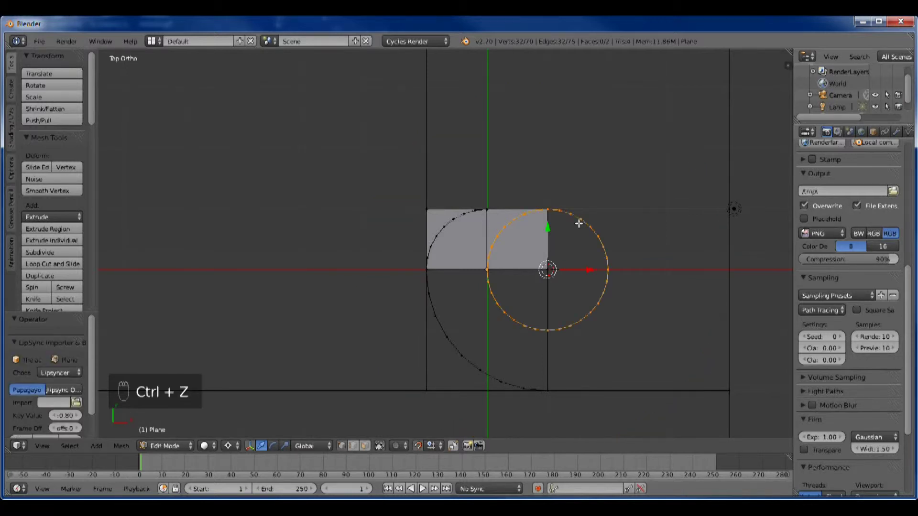
key(ctrl+z)
Step: Snap the cursor to the top-right corner vertex and add a circle scaled by 3 there
key(shift+s)
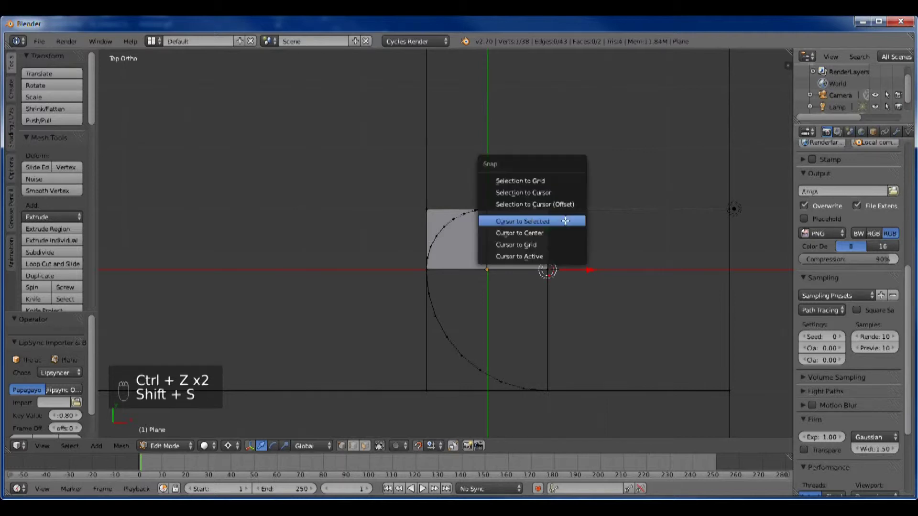
click(567, 221)
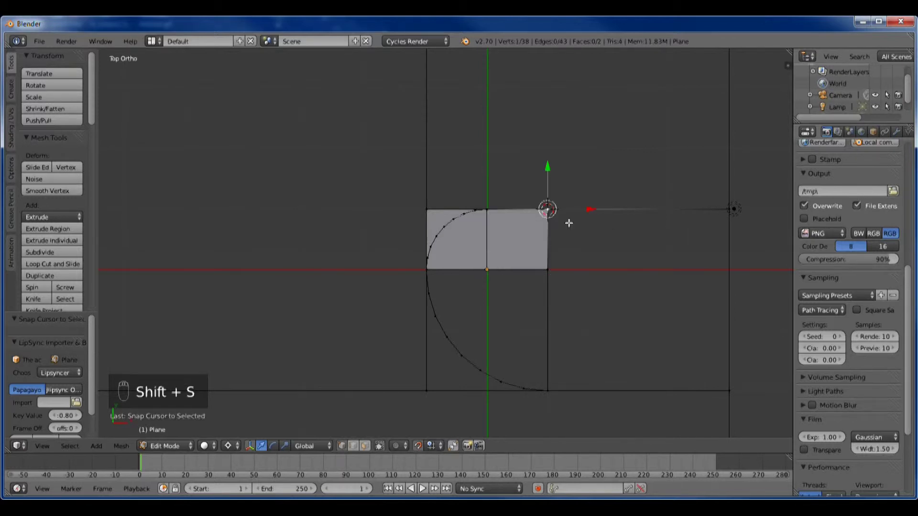
key(shift+a)
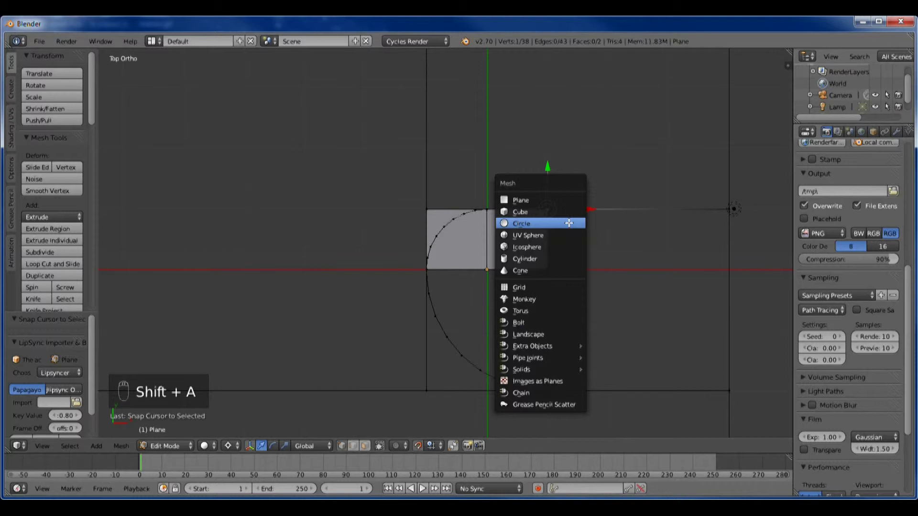
click(569, 223)
key(s)
key(3)
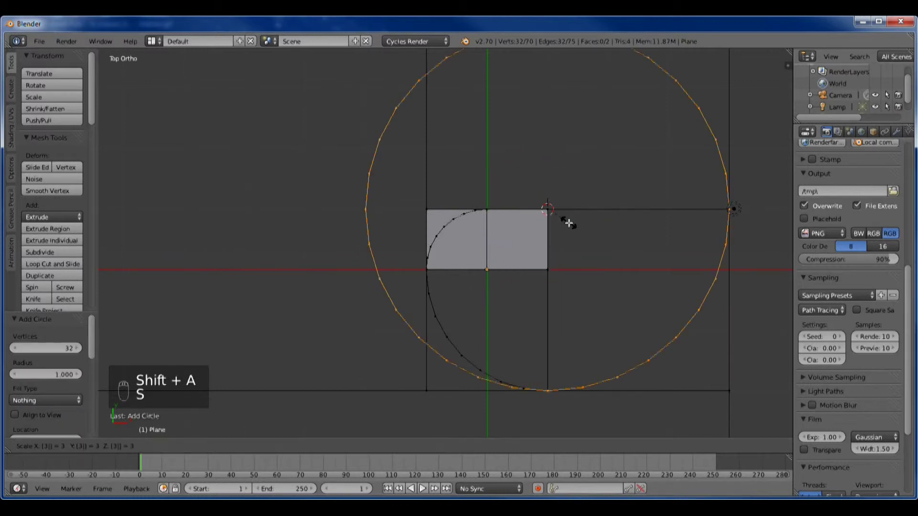
key(Return)
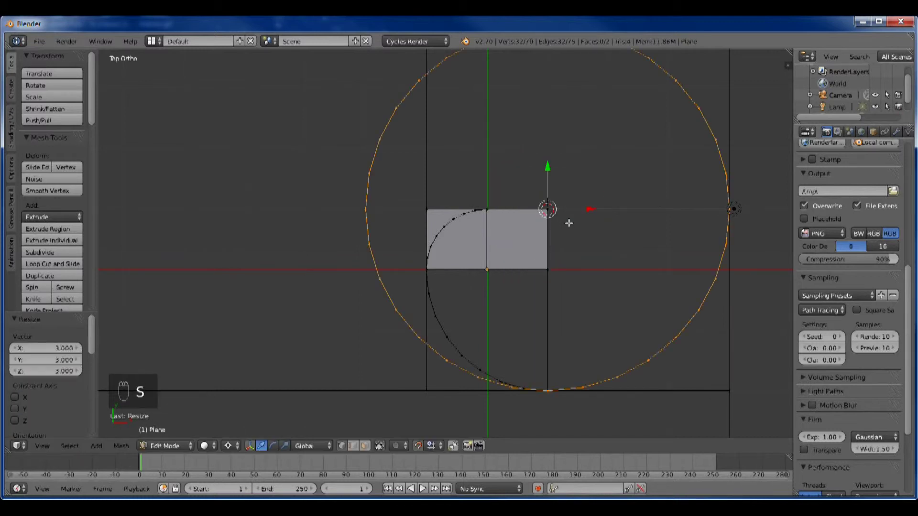
Step: Delete a bottom and a right-side vertex to split the circle, then select its left arc
right_click(511, 389)
shift+right_click(724, 175)
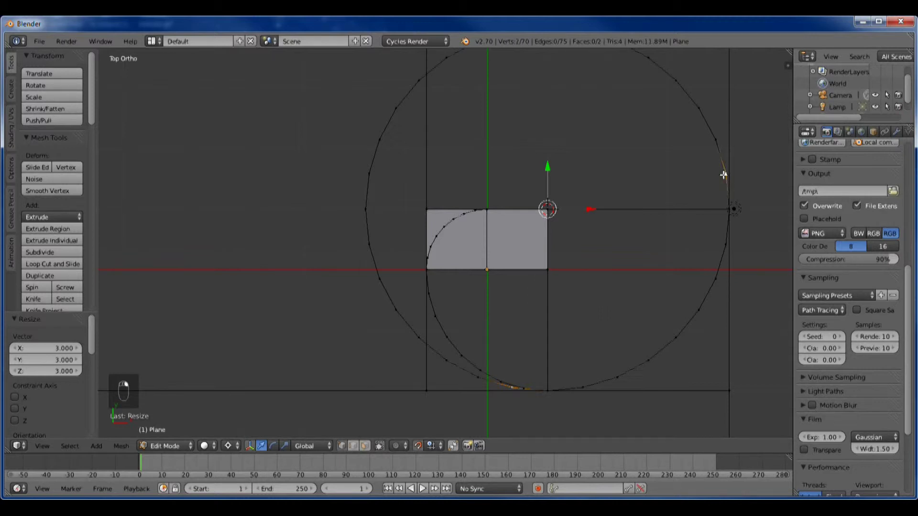
key(x)
click(722, 176)
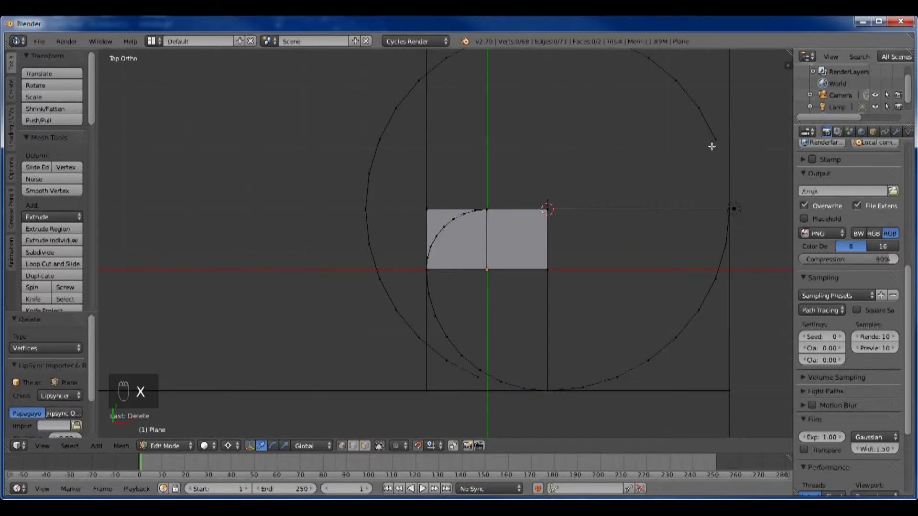
key(ctrl+l)
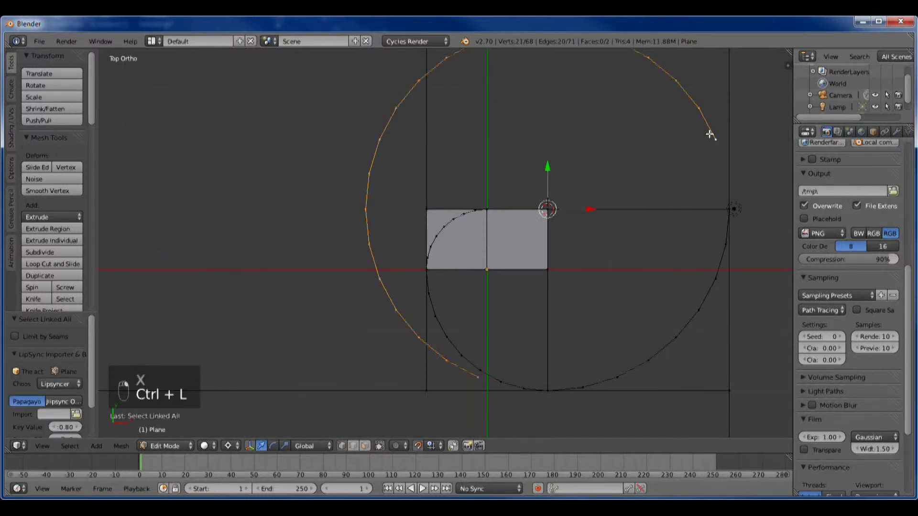
Step: Delete the unwanted left arc of the previous circle
key(x)
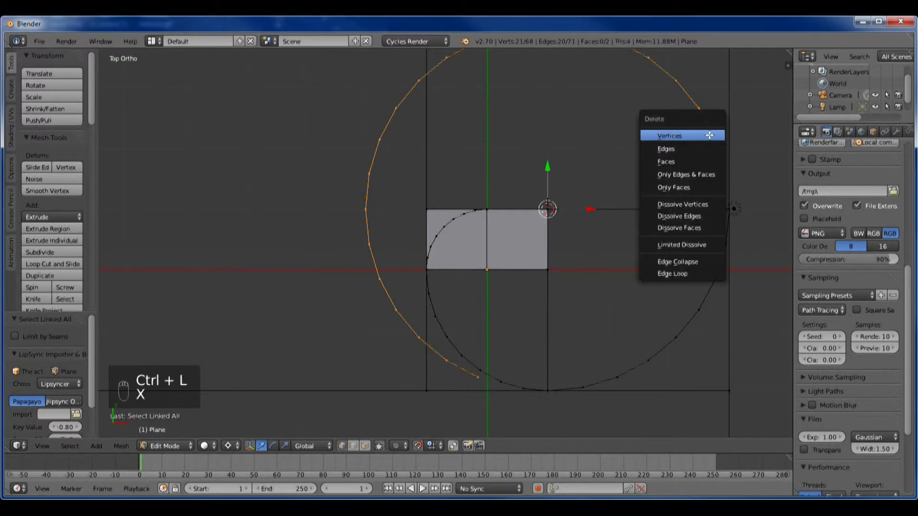
click(711, 136)
scroll(664, 214, down, 3)
scroll(664, 214, down, 1)
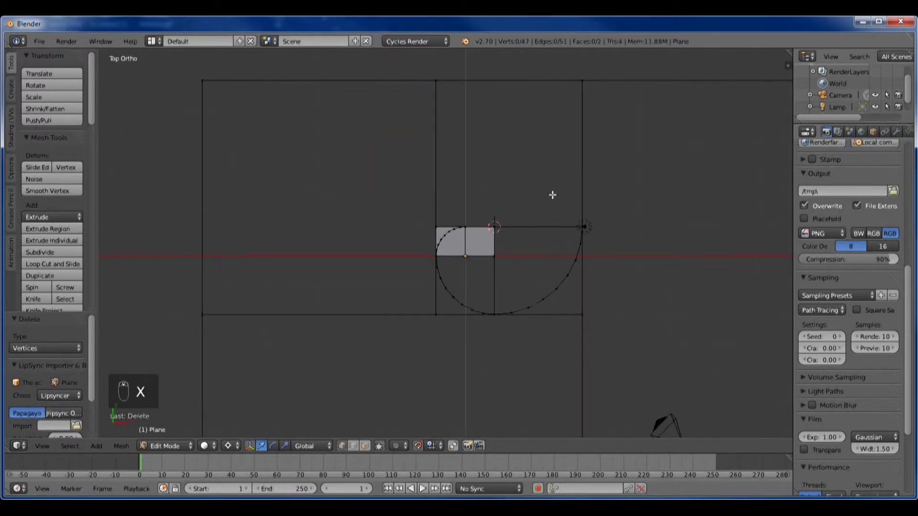
Step: Add a circle centred on the square's top-left corner vertex and scale it by 5
right_click(431, 227)
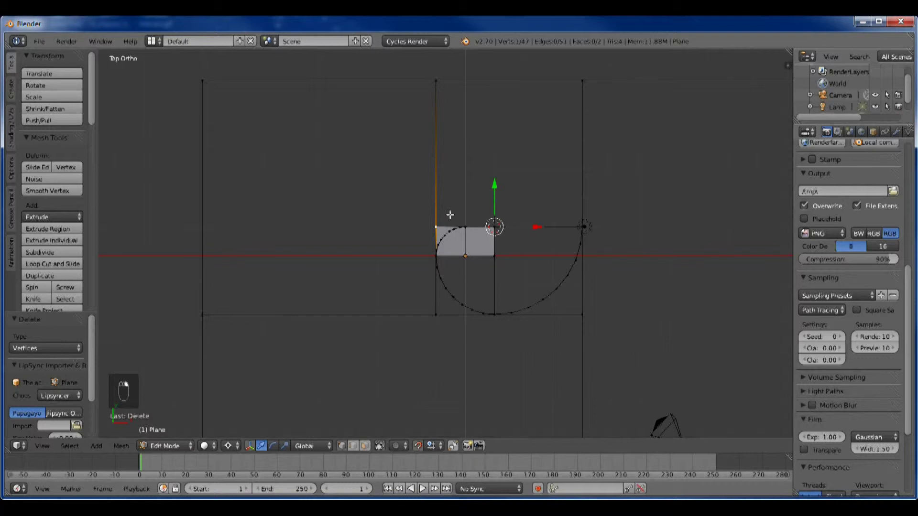
key(shift+s)
click(557, 142)
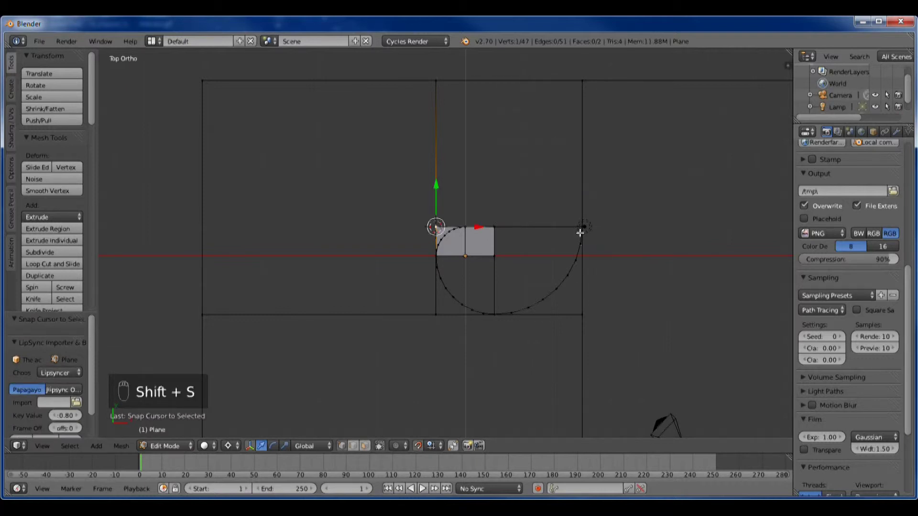
key(shift+a)
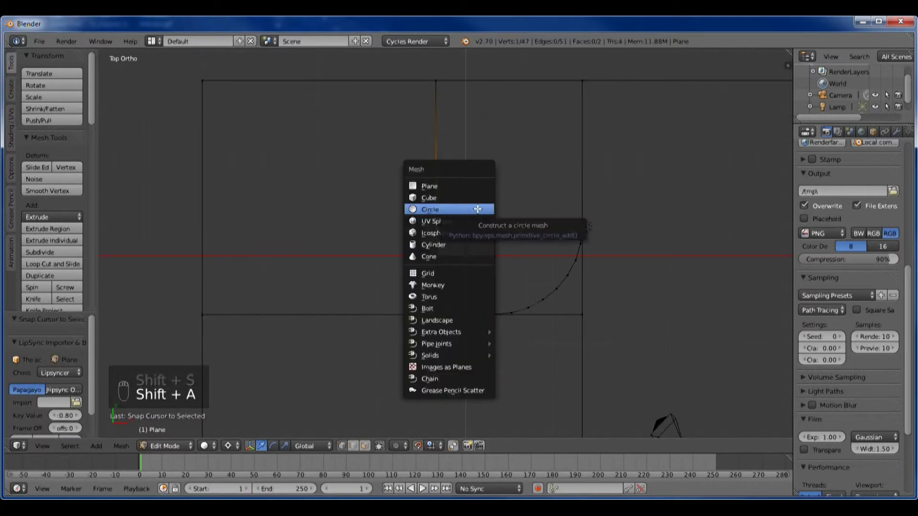
click(478, 209)
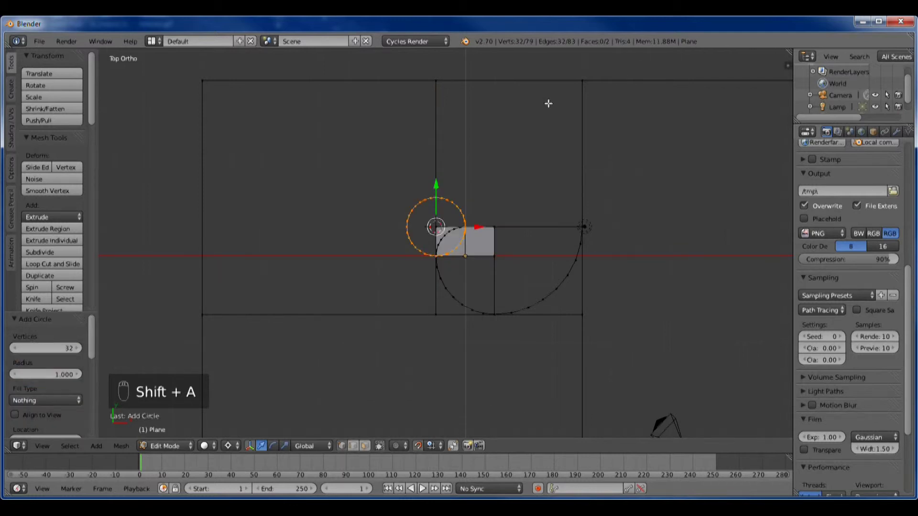
key(s)
key(5)
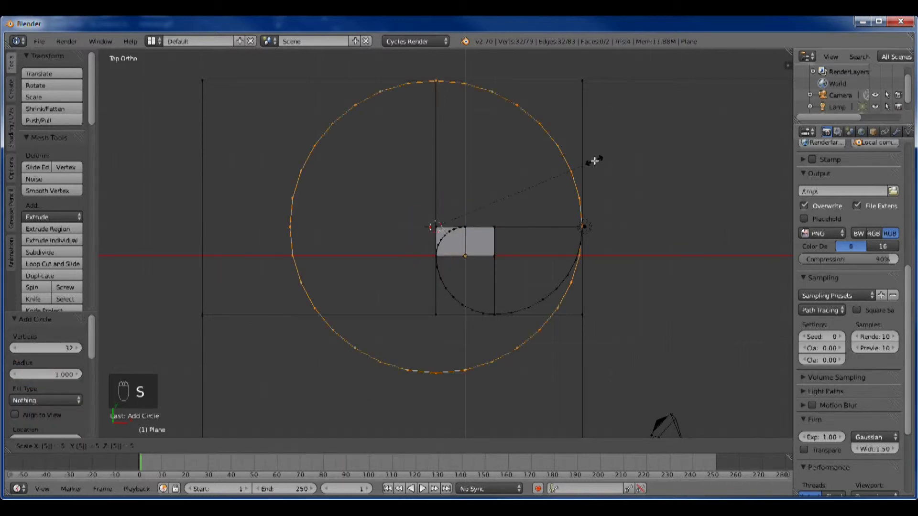
click(606, 195)
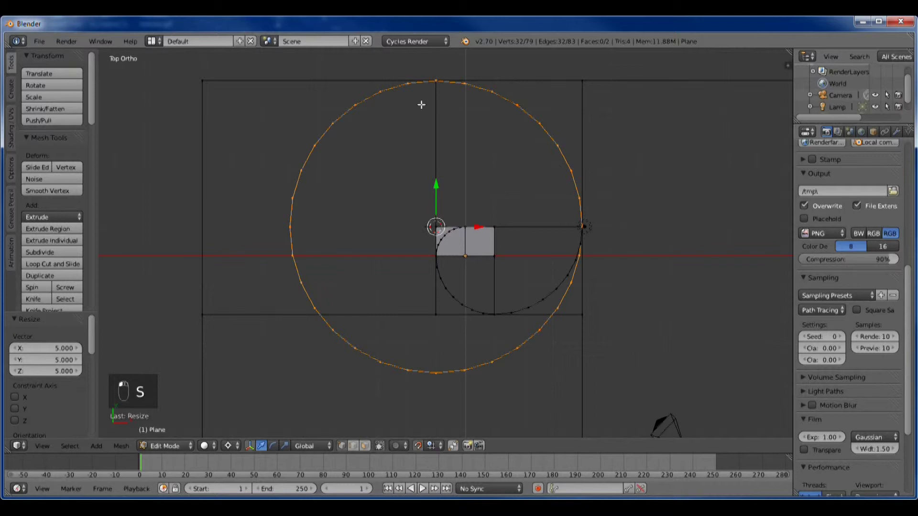
Step: Split the 5× circle at its top and right vertices and delete the leftover arc
right_click(407, 85)
shift+right_click(575, 257)
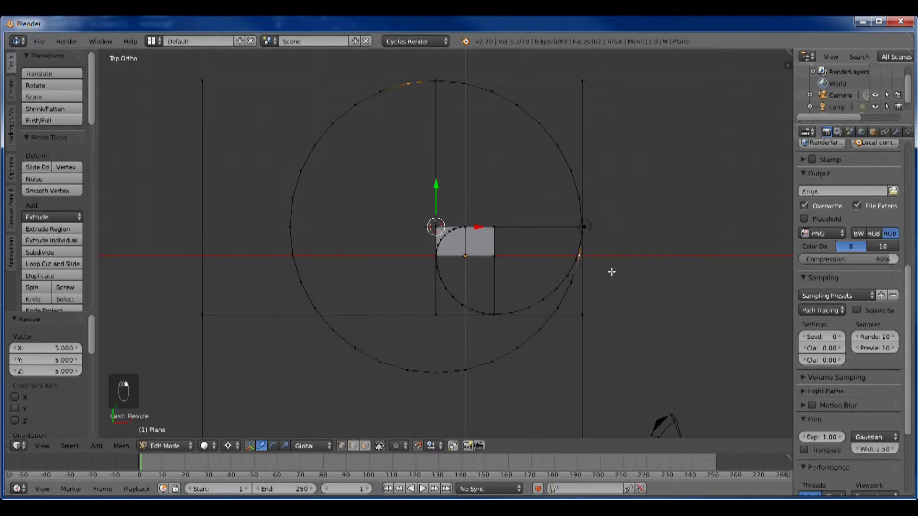
key(x)
click(612, 253)
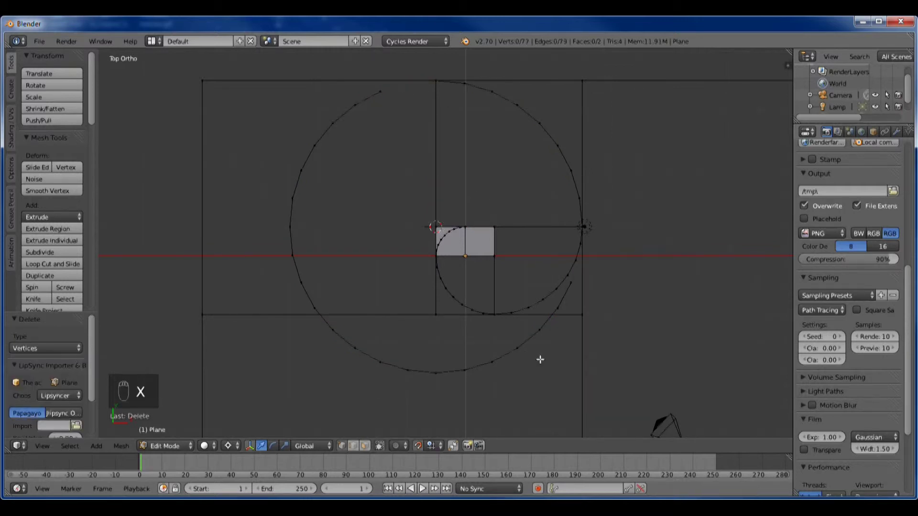
right_click(521, 344)
key(ctrl+l)
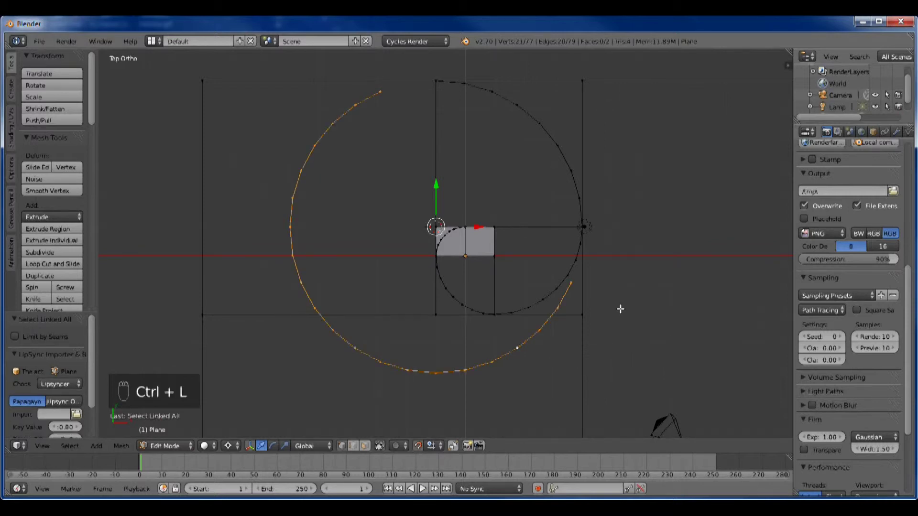
key(x)
click(620, 309)
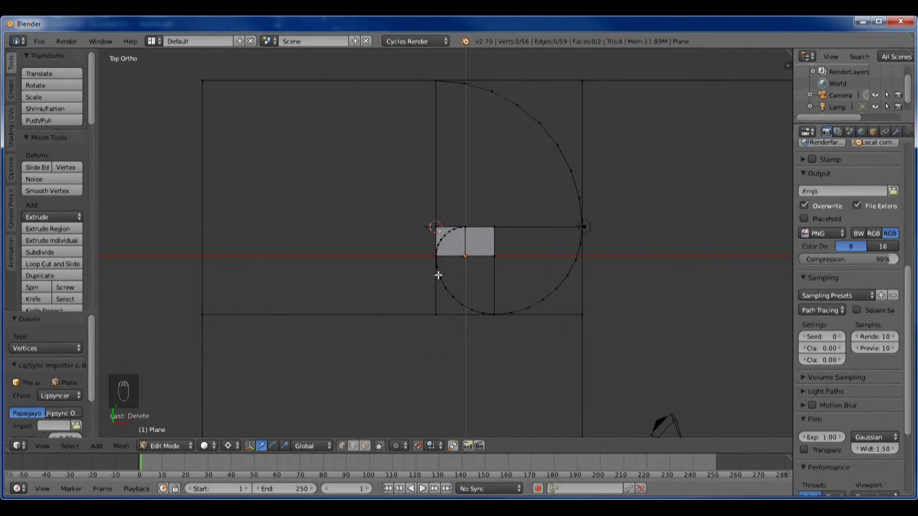
Step: Add a circle centred on the next corner vertex and scale it by 8
right_click(440, 315)
key(shift+s)
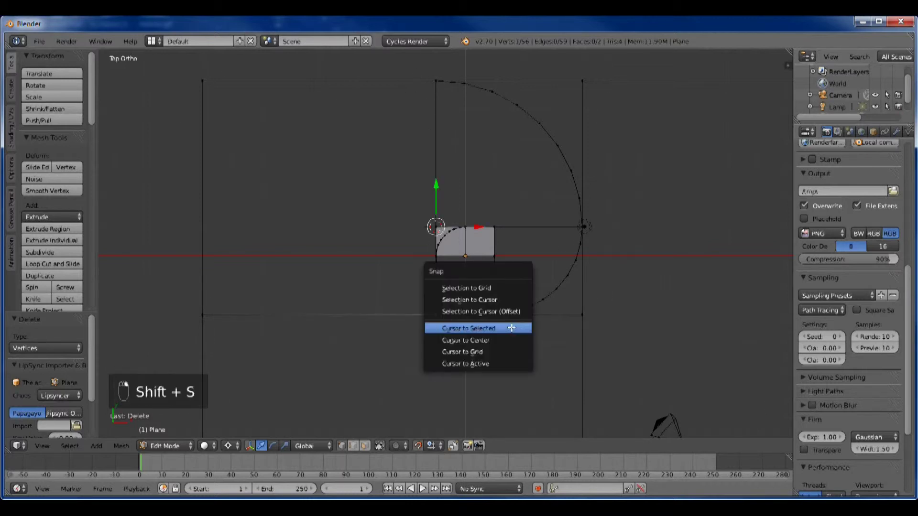
click(512, 328)
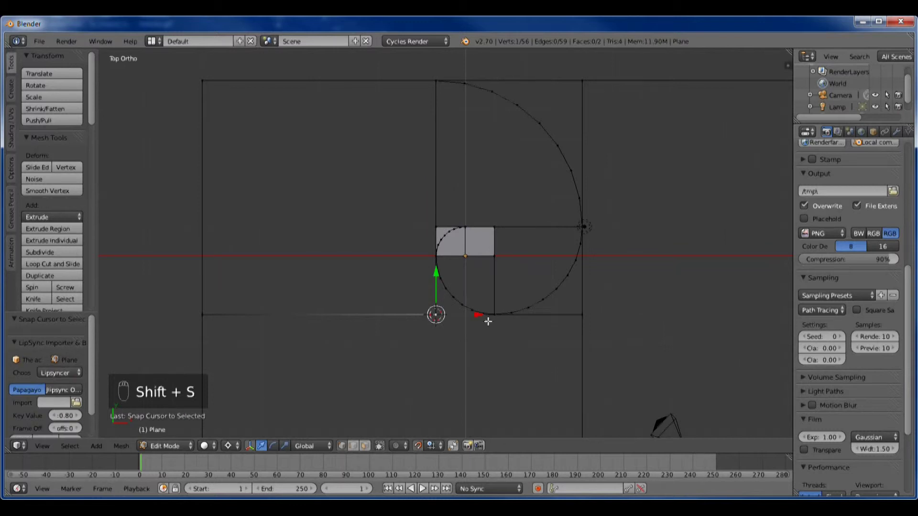
key(shift+a)
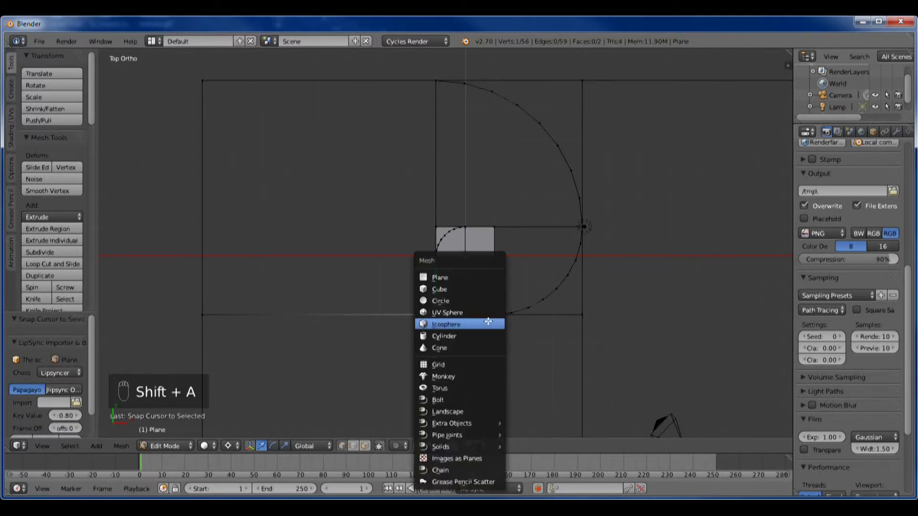
click(486, 302)
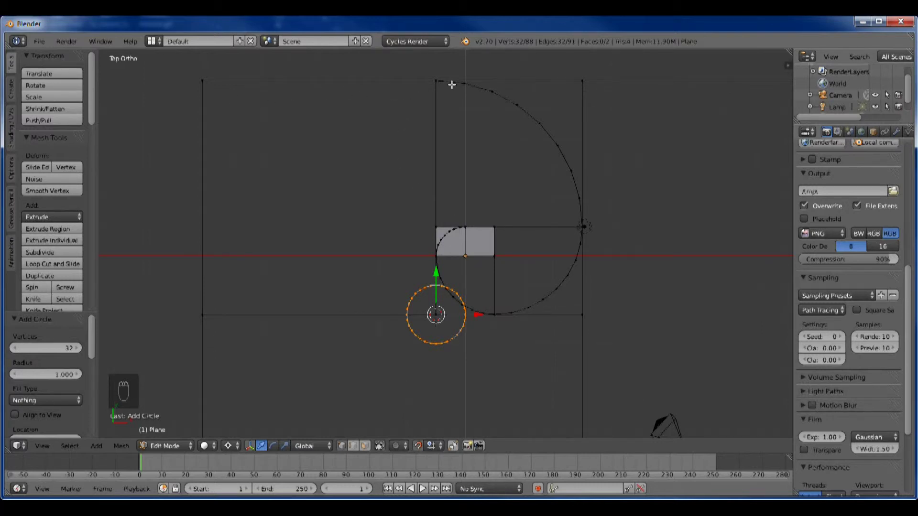
text(s)
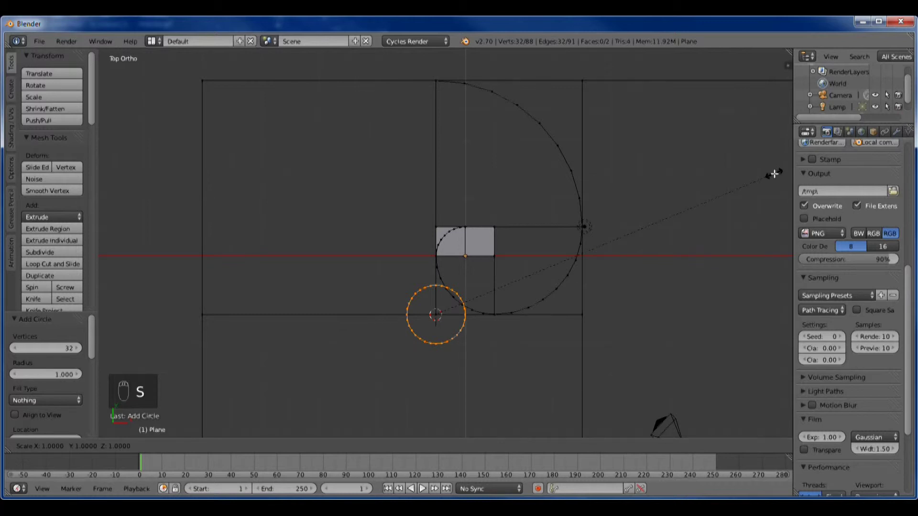
text(8)
key(Return)
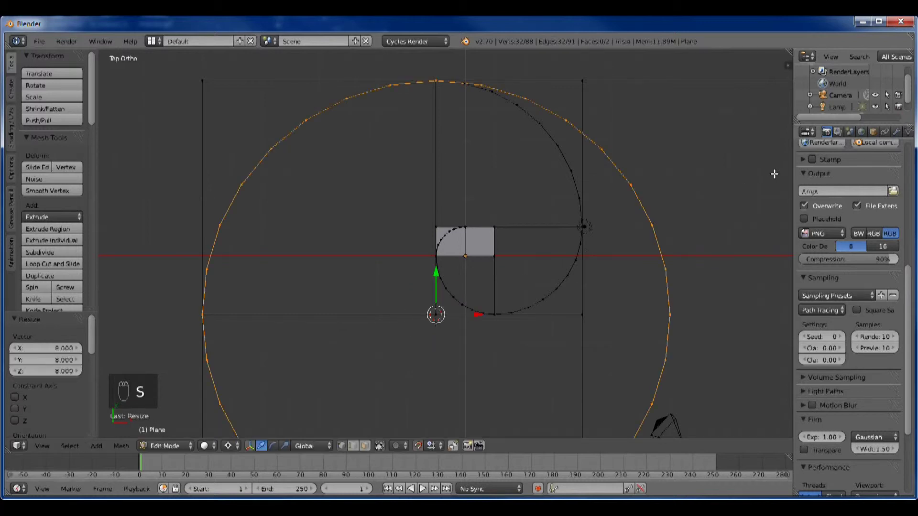
Step: Split the 8× circle at two vertices and select its unwanted outer arc
right_click(485, 84)
shift+right_click(218, 356)
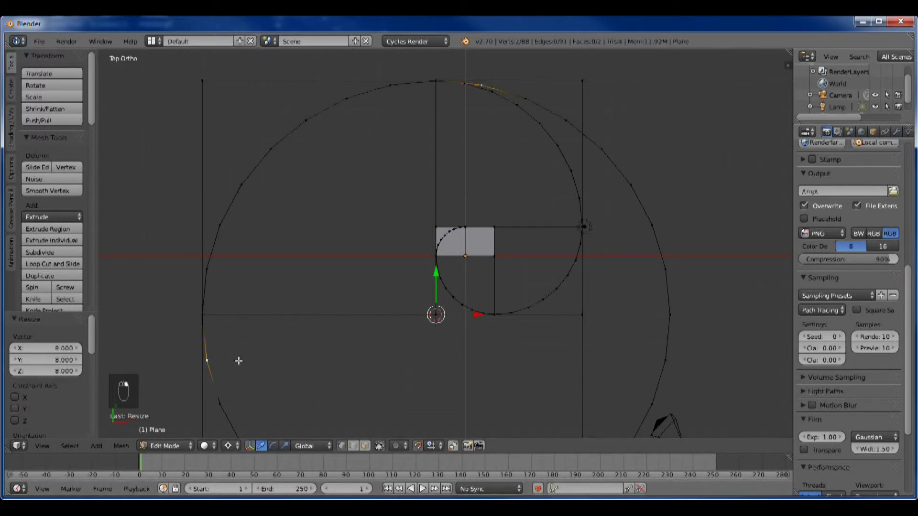
key(x)
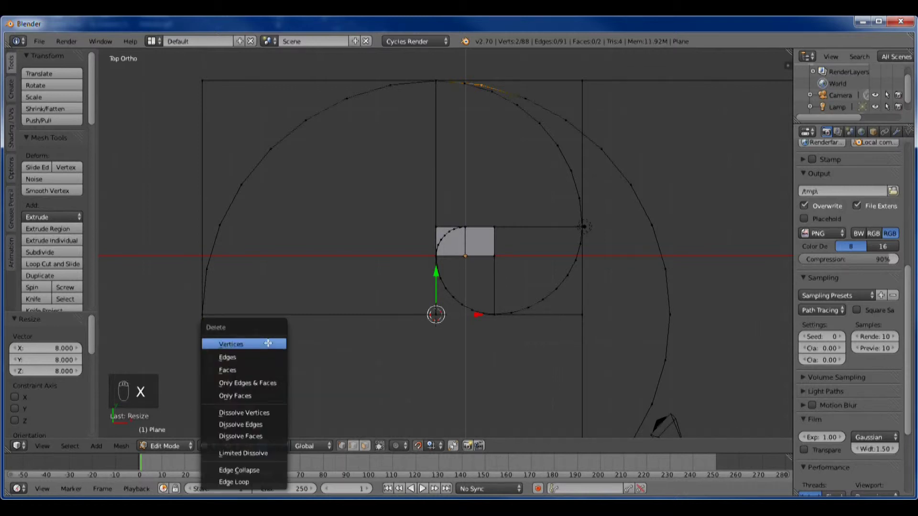
click(265, 342)
right_click(653, 225)
key(ctrl+l)
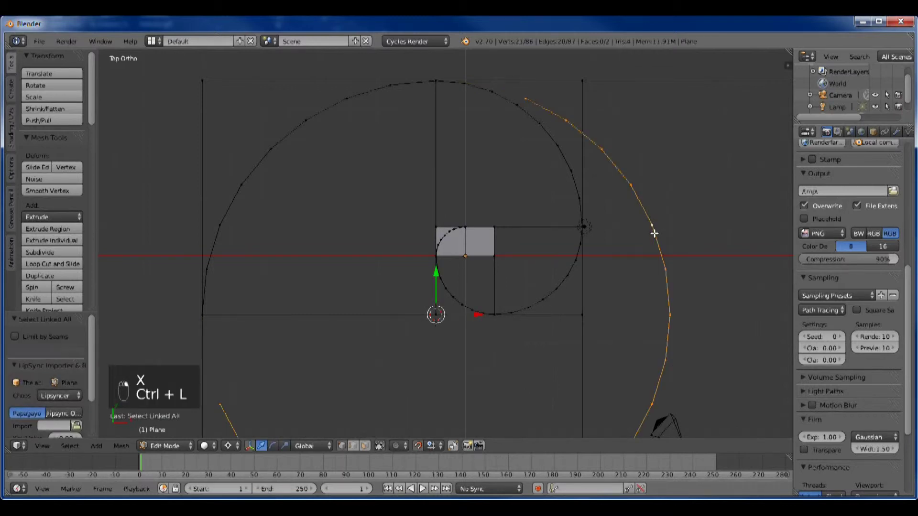
Step: Delete the 8× circle's unwanted outer arc and frame the whole spiral
key(x)
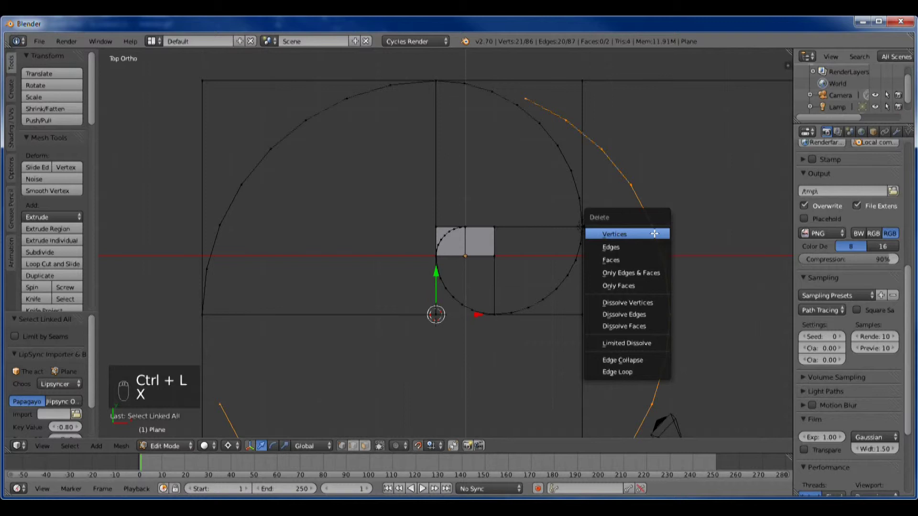
click(629, 235)
scroll(562, 320, down, 4)
scroll(562, 321, down, 1)
shift+middle_drag(535, 315, 445, 209)
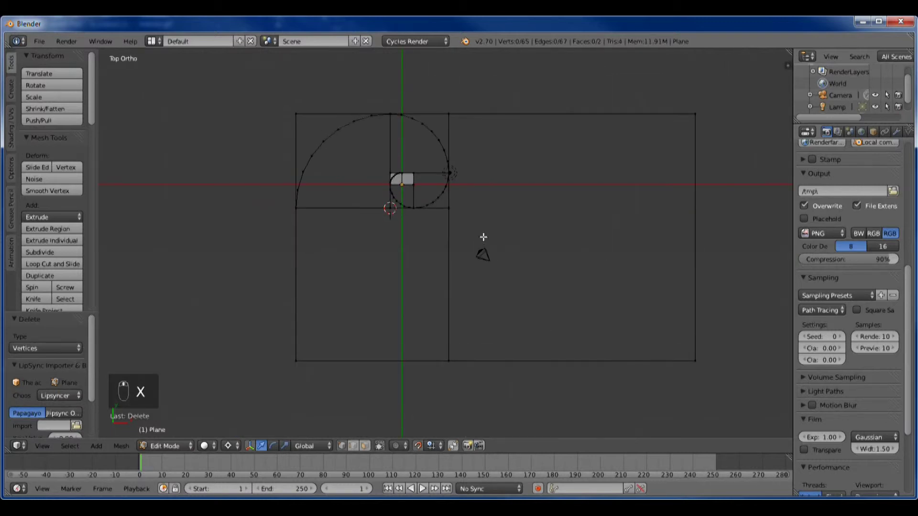
Step: Add a circle centred on the lower-right corner vertex and scale it by 13
right_click(446, 209)
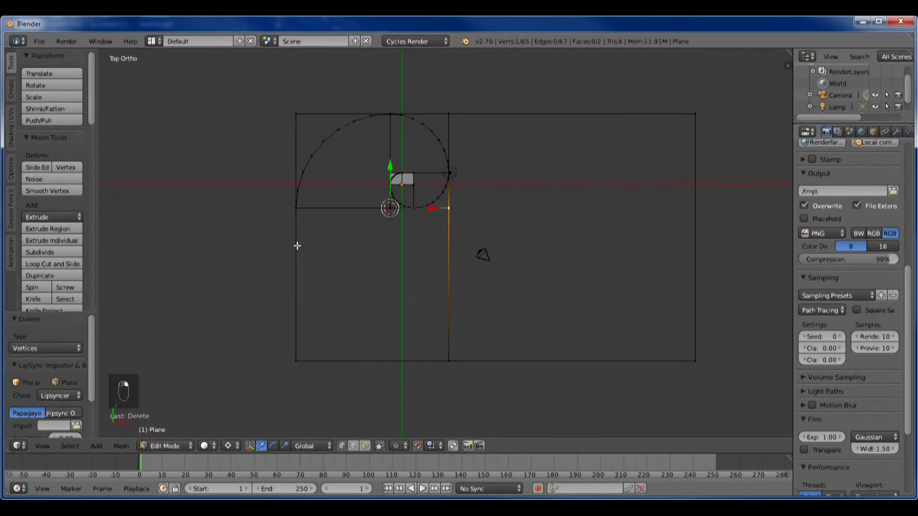
key(shift+s)
click(450, 209)
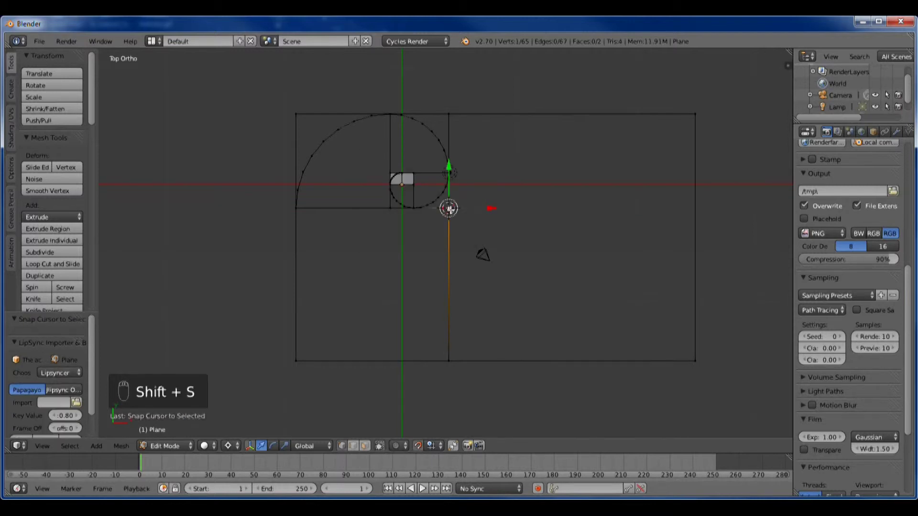
key(shift+a)
click(450, 209)
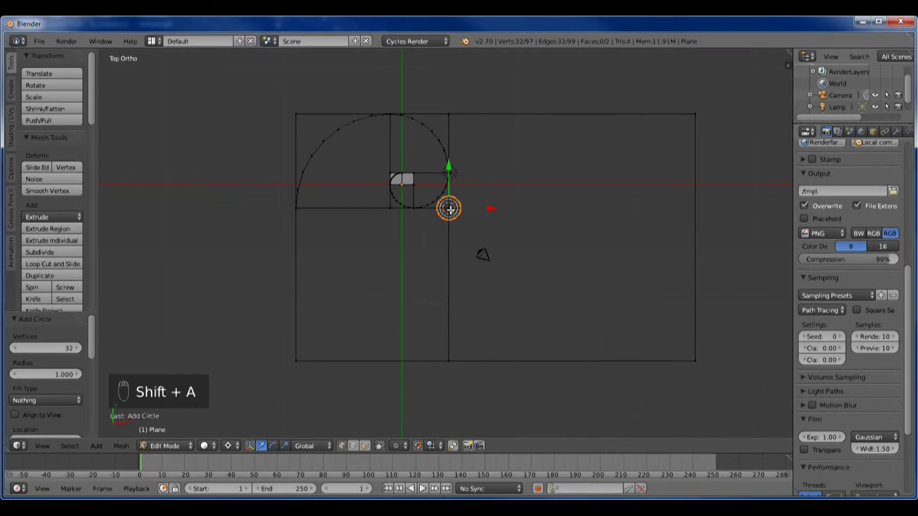
text(s13)
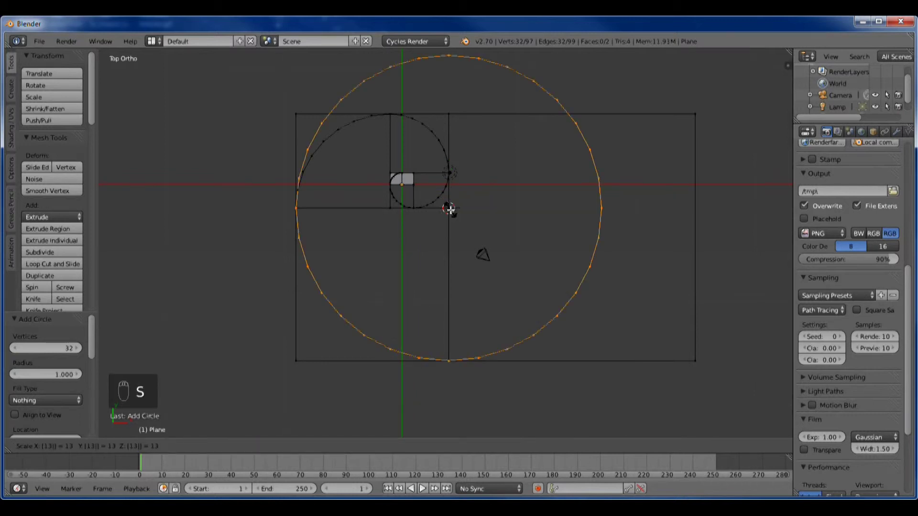
key(Return)
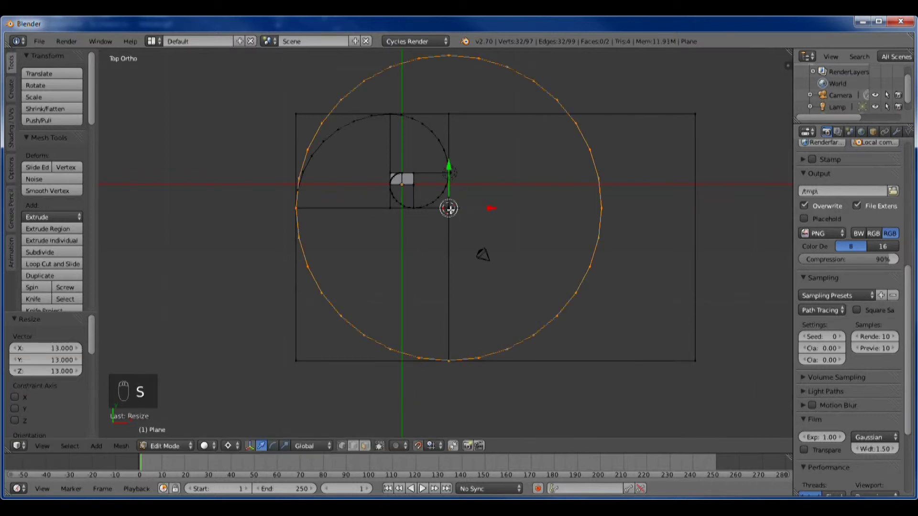
Step: Split the 13× circle at its bottom and left vertices, delete the unwanted arc, and select the top-right corner
click(479, 359)
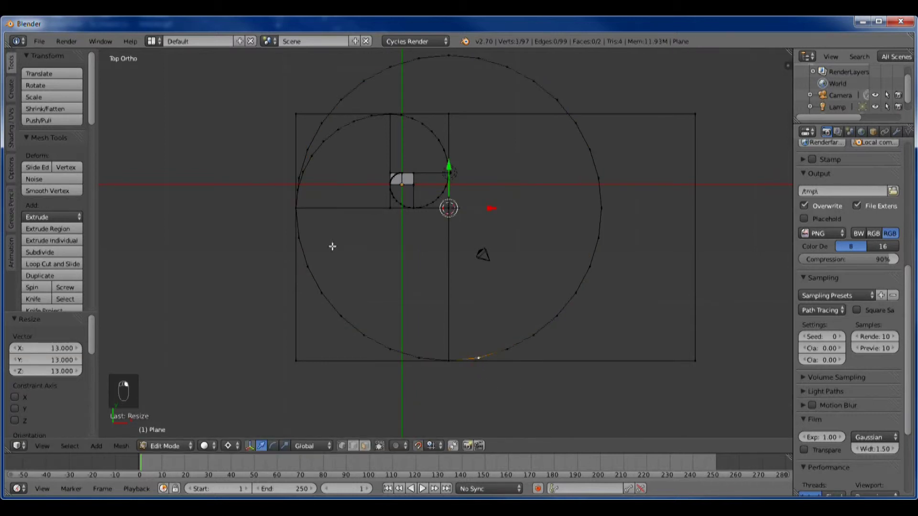
shift+right_click(299, 177)
key(x)
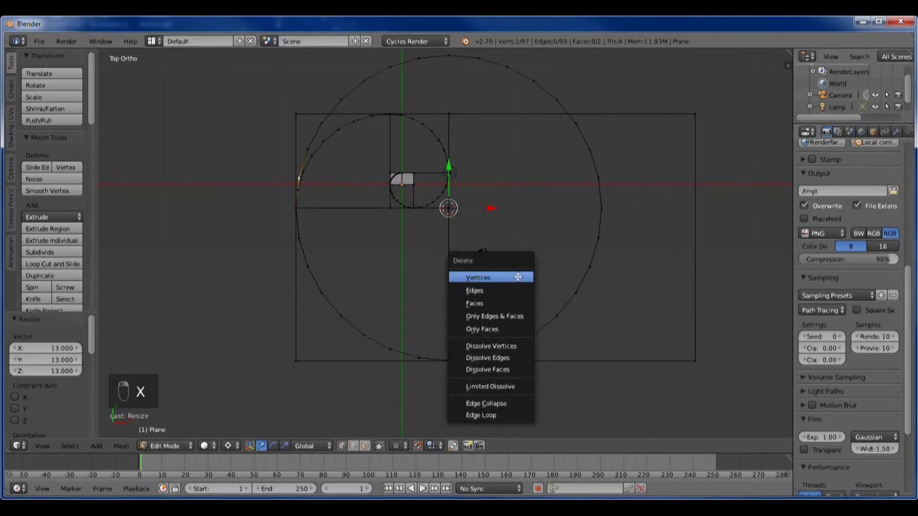
click(518, 276)
right_click(591, 266)
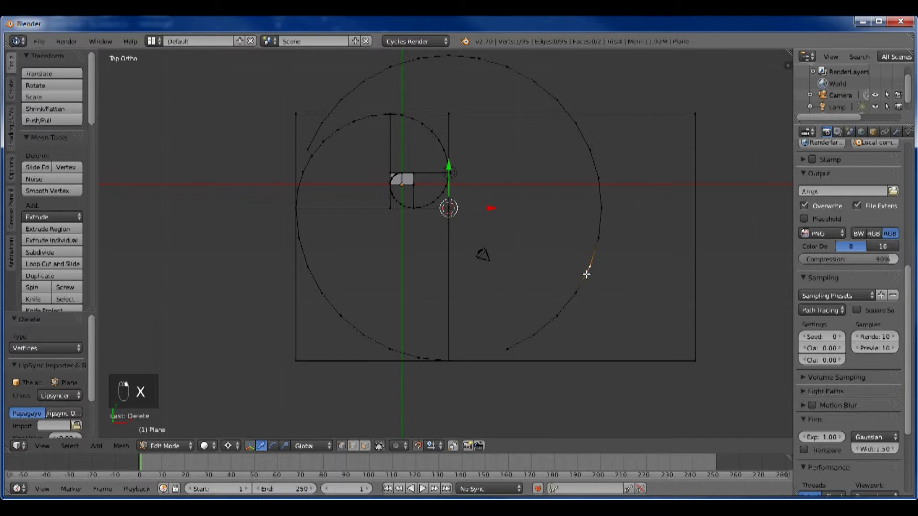
key(ctrl+l)
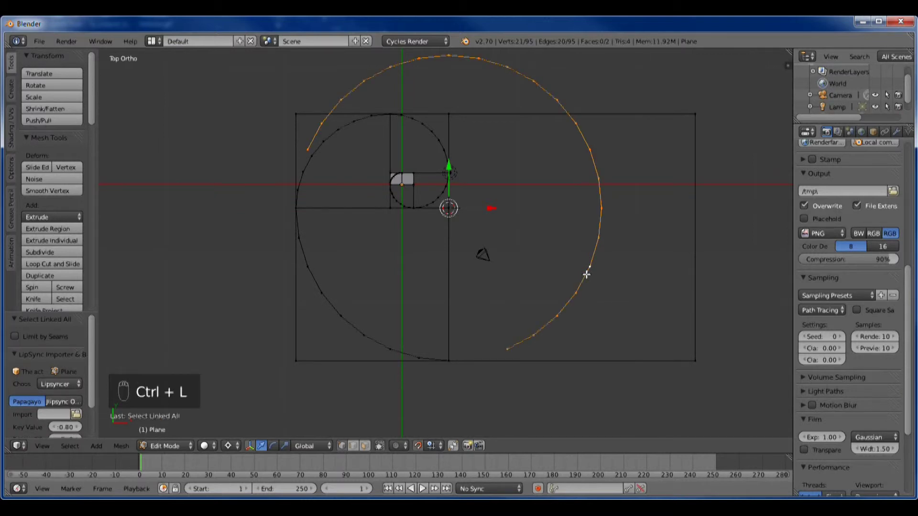
key(x)
click(587, 274)
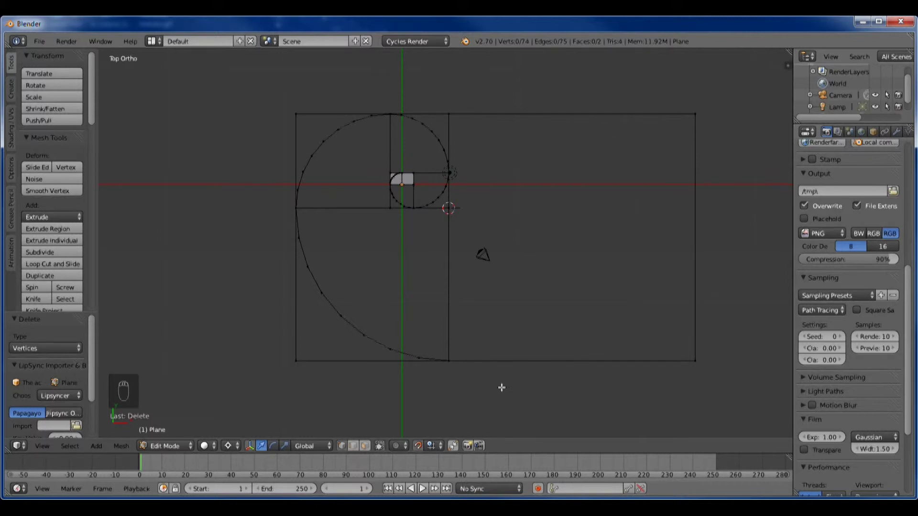
right_click(448, 114)
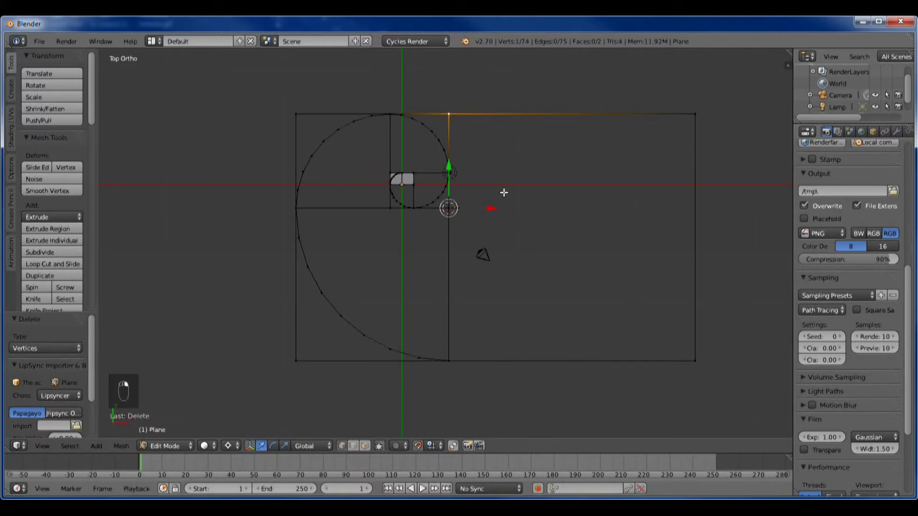
Step: Add a circle centred on the top-right corner vertex and scale it by 21
key(shift+s)
click(533, 216)
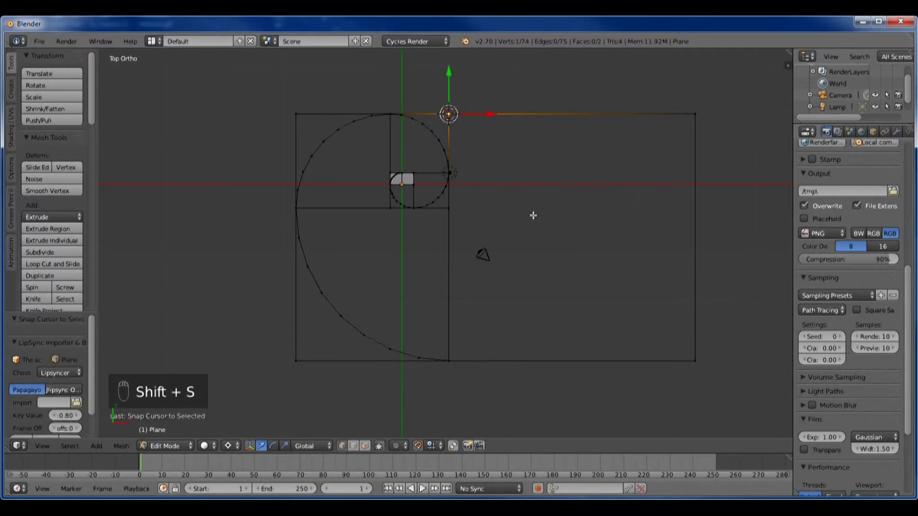
key(shift+a)
click(533, 215)
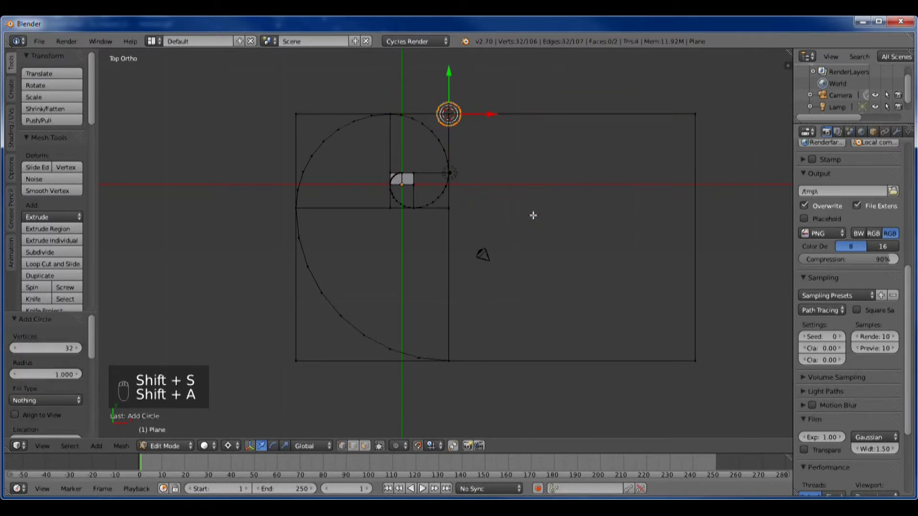
text(s21)
key(Return)
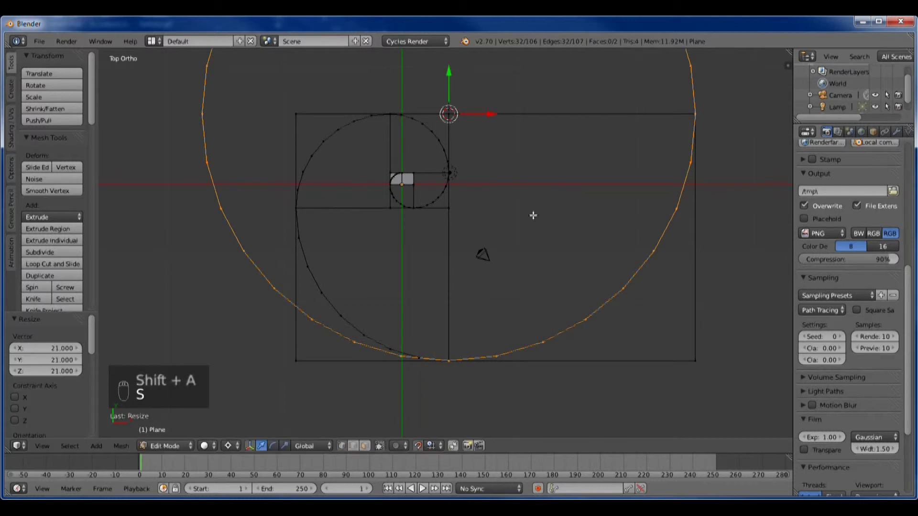
Step: Split the 21× circle at two vertices and delete the outer arc beyond the rectangle
right_click(400, 357)
scroll(613, 300, down, 3)
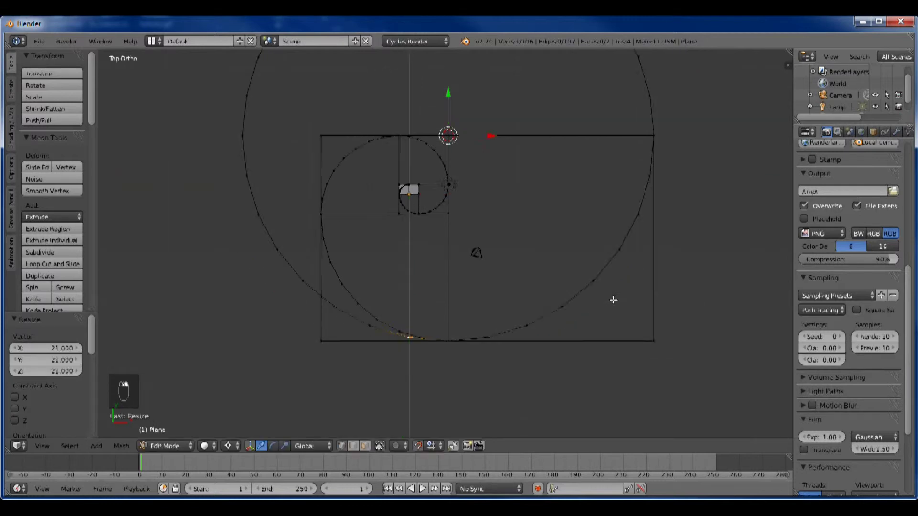
shift+right_click(587, 140)
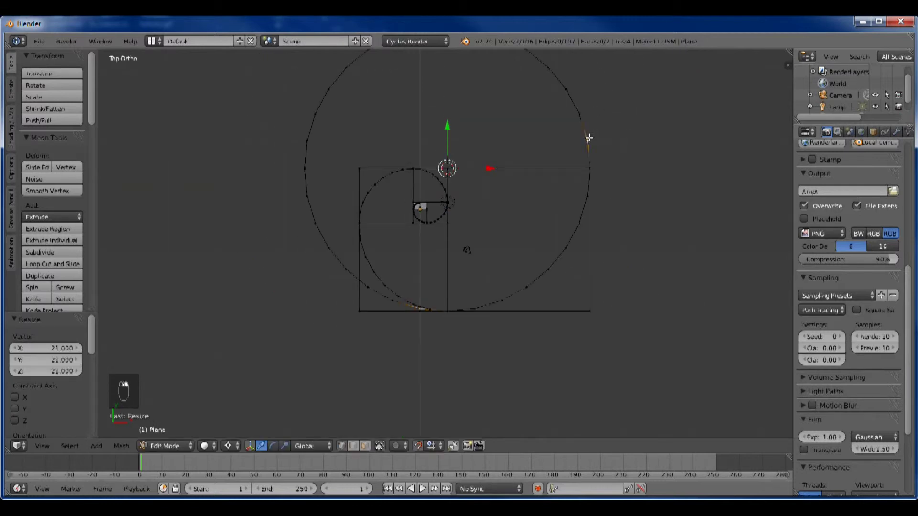
key(x)
click(662, 129)
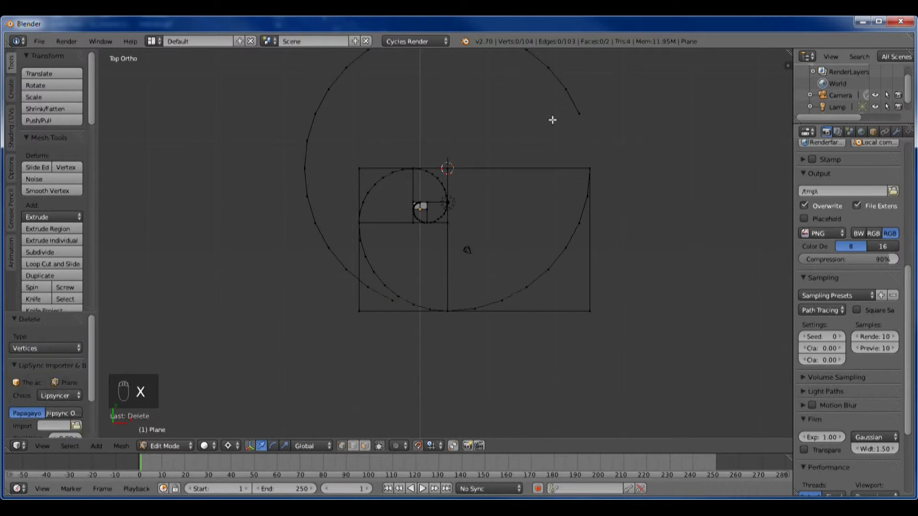
right_click(580, 107)
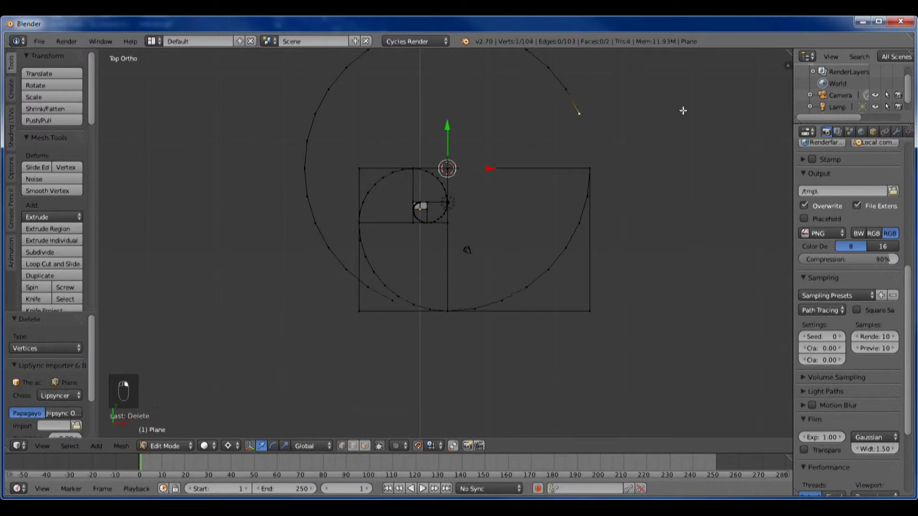
key(ctrl+l)
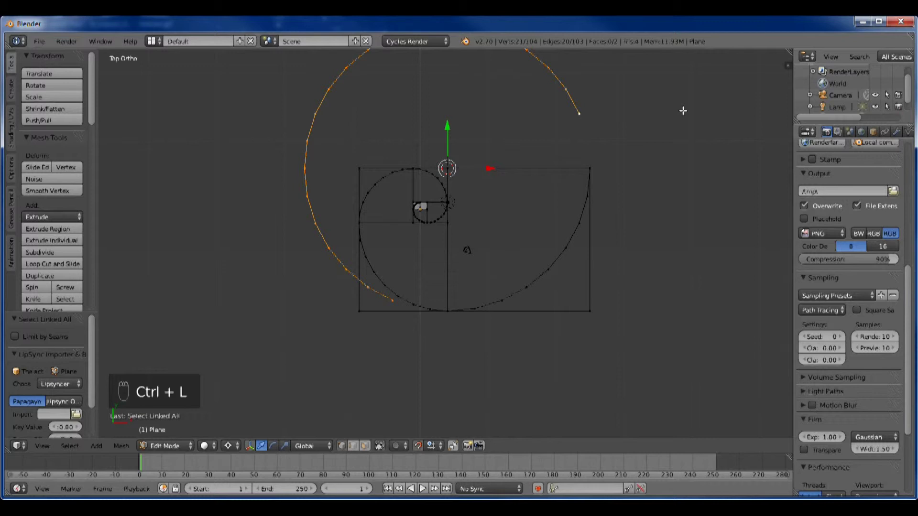
key(x)
click(683, 109)
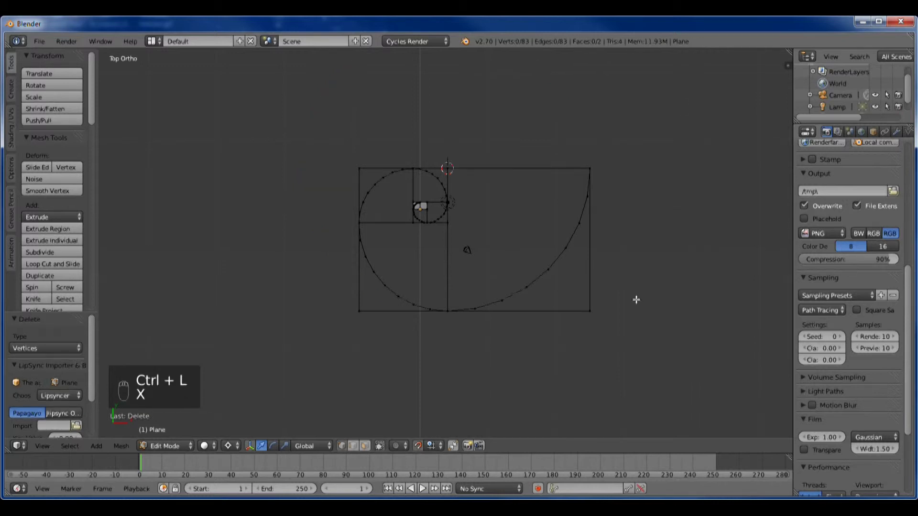
Step: Select the whole connected spiral, invert the selection, and delete the square frame vertices
scroll(631, 295, up, 3)
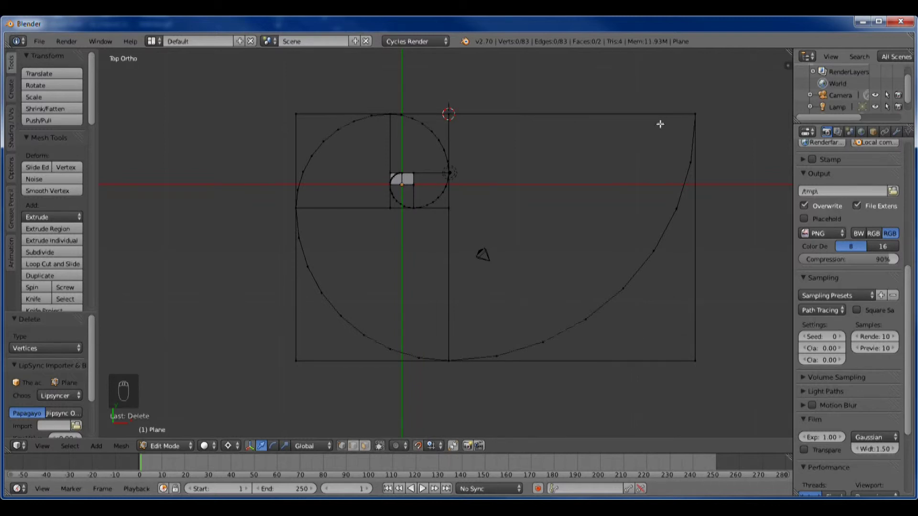
scroll(517, 244, up, 3)
scroll(517, 247, down, 2)
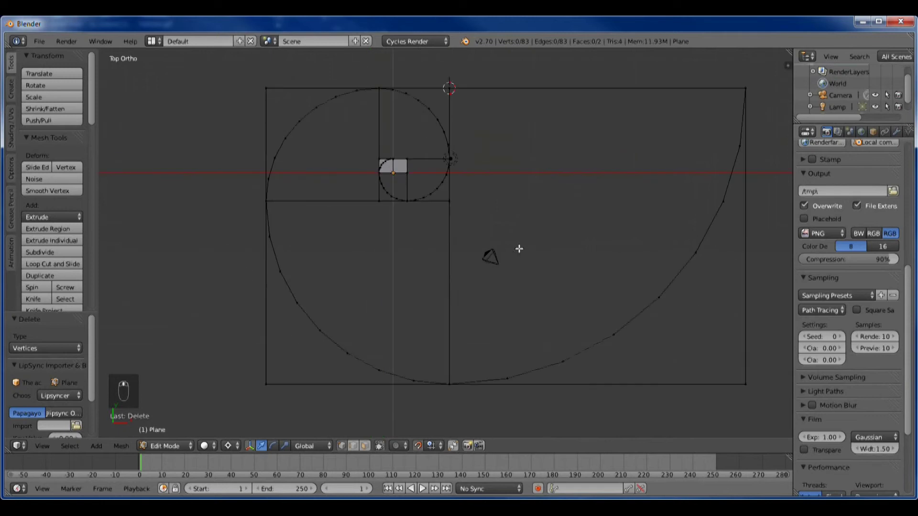
right_click(565, 359)
shift+right_click(348, 350)
shift+right_click(301, 121)
shift+right_click(437, 189)
shift+right_click(384, 163)
key(ctrl+l)
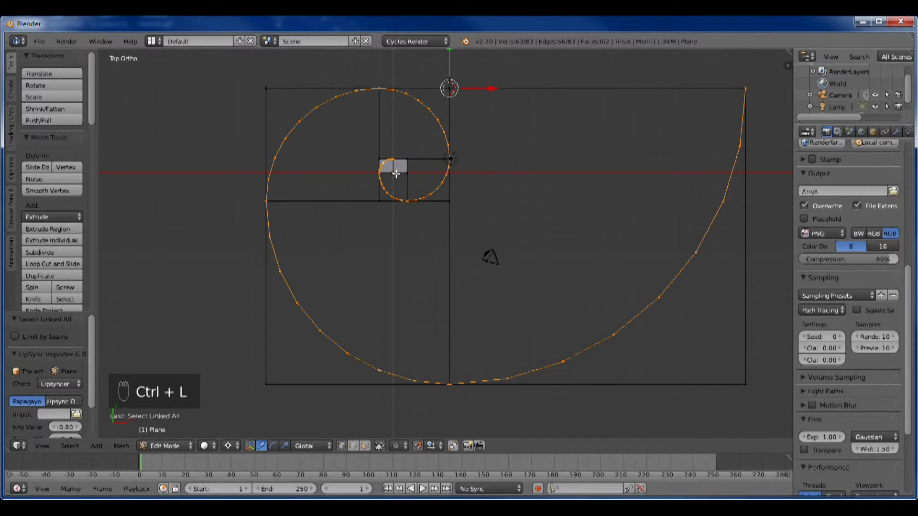
key(ctrl+i)
key(x)
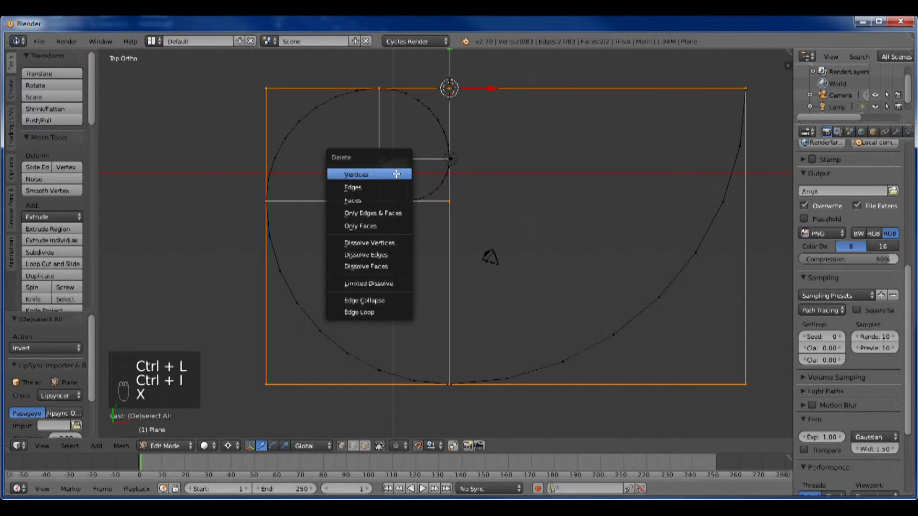
click(396, 174)
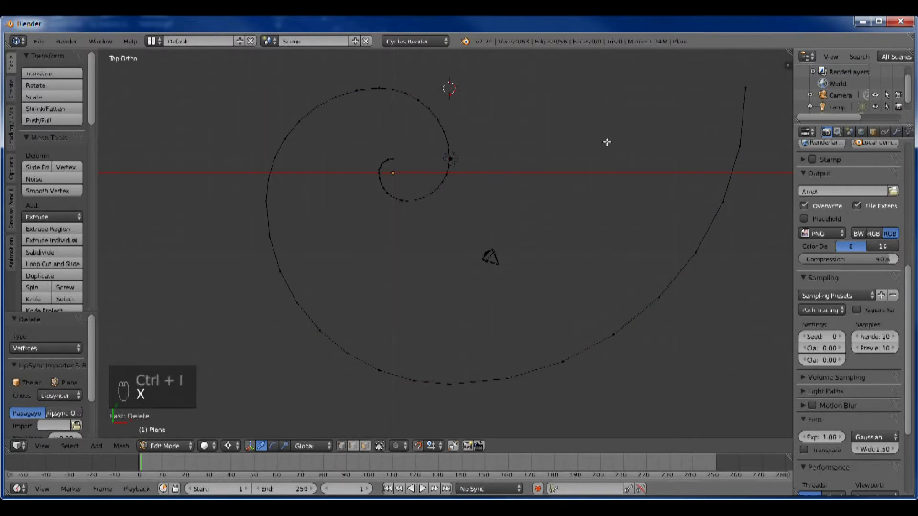
Step: Select all vertices and Remove Doubles, merging 6 duplicates into one connected 57-vertex spiral
scroll(644, 136, down, 1)
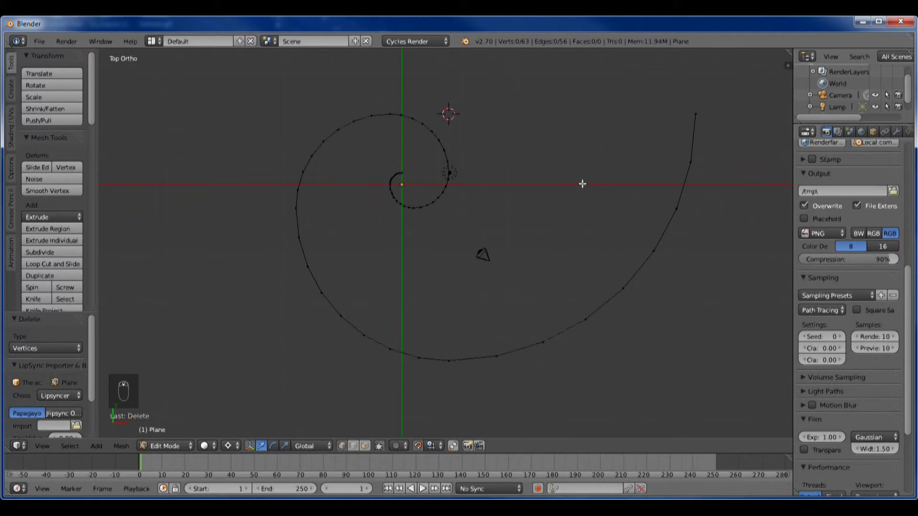
right_click(629, 289)
key(ctrl+l)
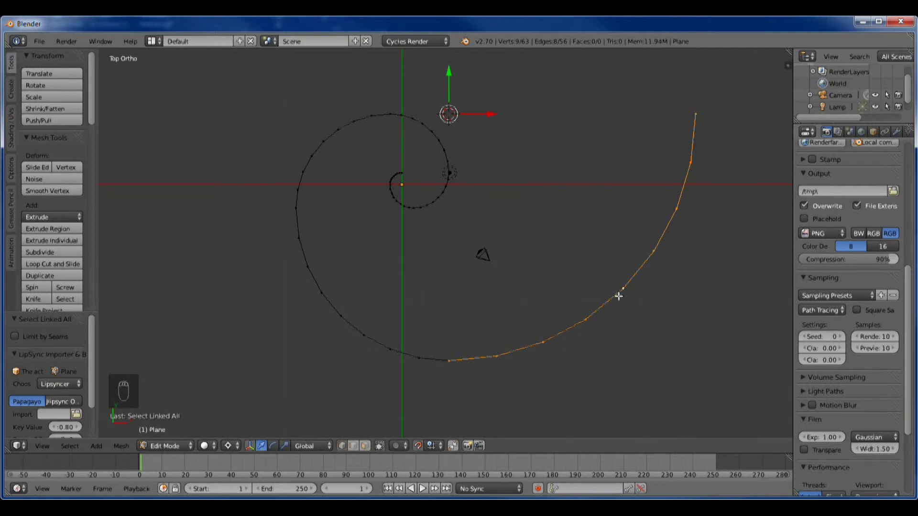
right_click(624, 287)
key(a)
key(a)
key(a)
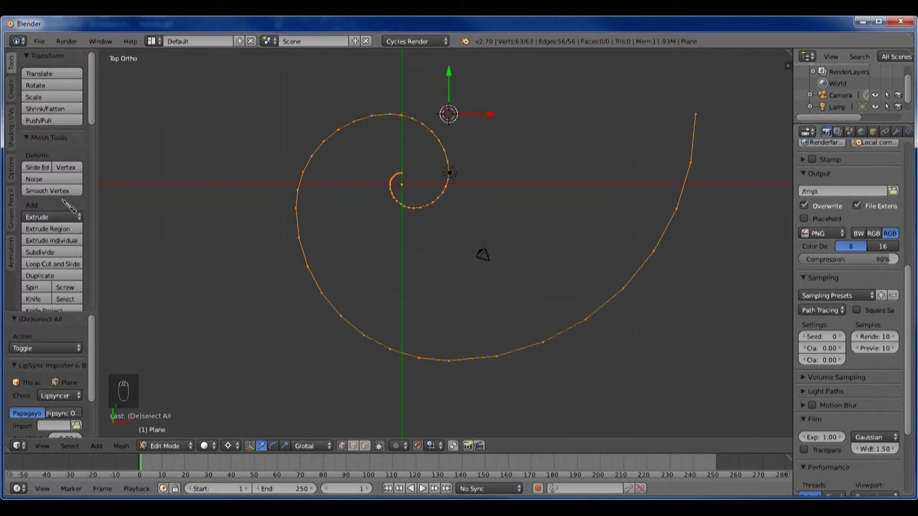
scroll(69, 207, down, 2)
scroll(70, 206, down, 3)
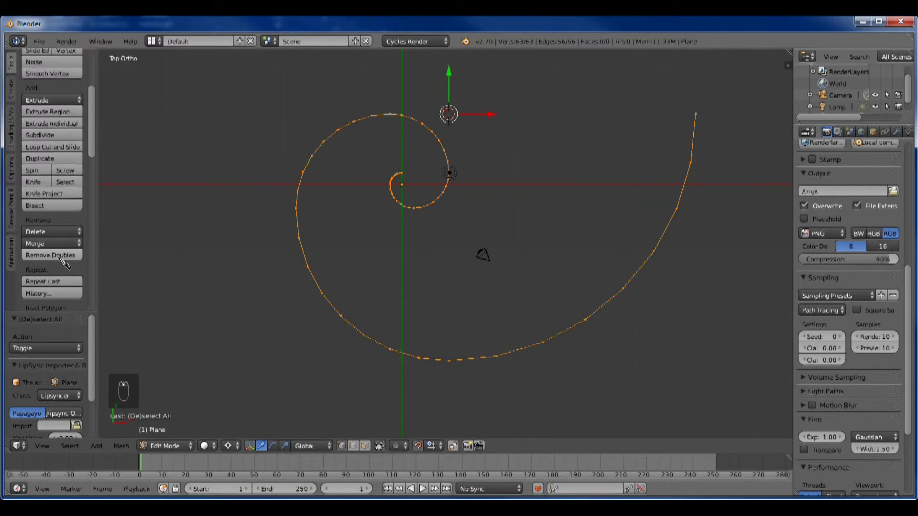
click(58, 255)
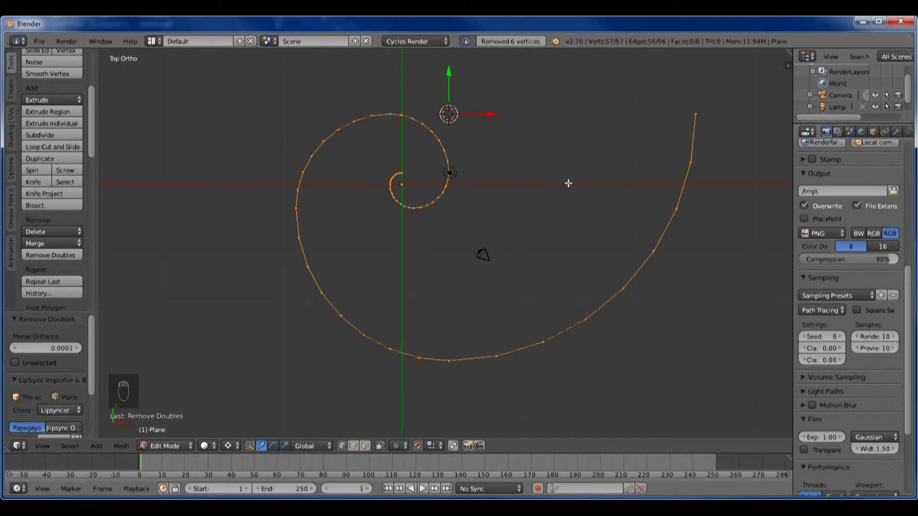
key(j)
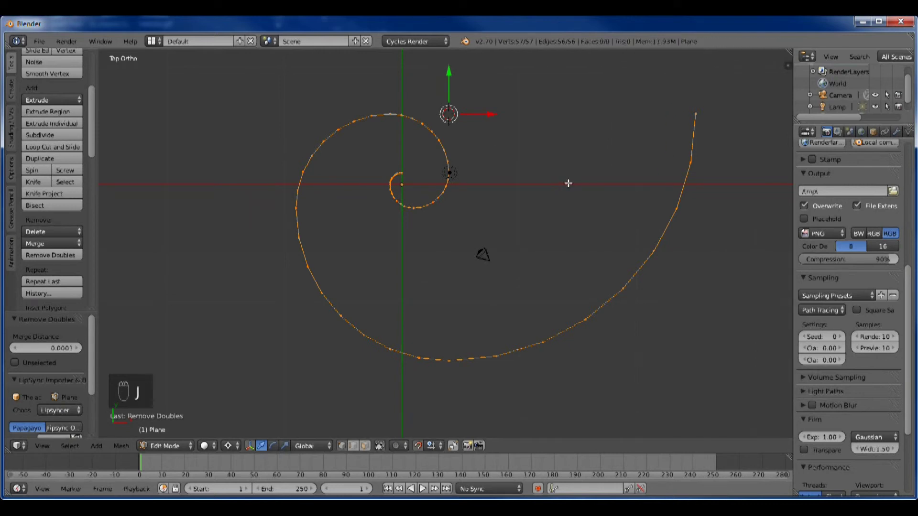
right_click(586, 314)
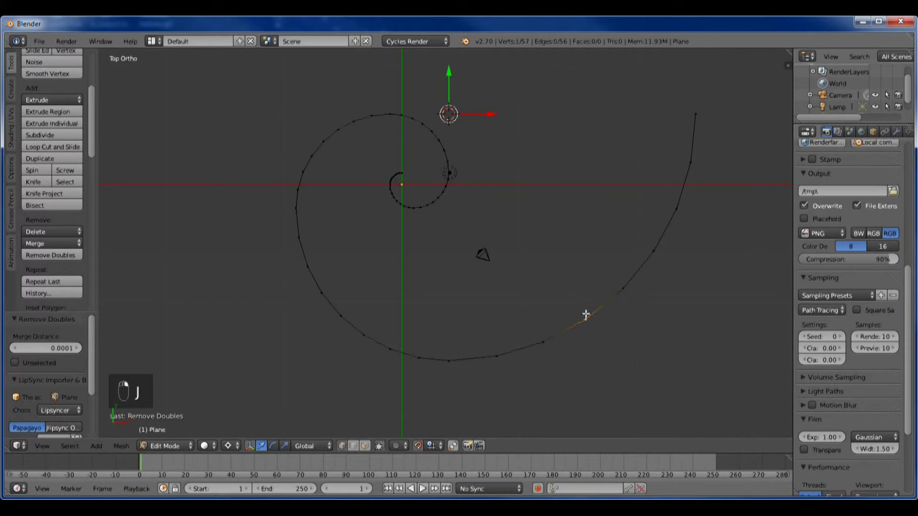
key(ctrl+l)
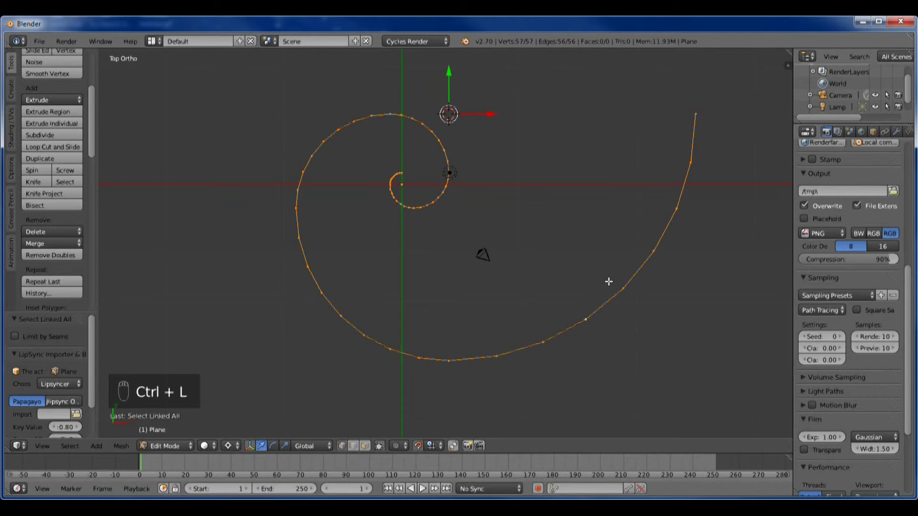
Step: Convert the spiral mesh into a curve in Object Mode
key(Tab)
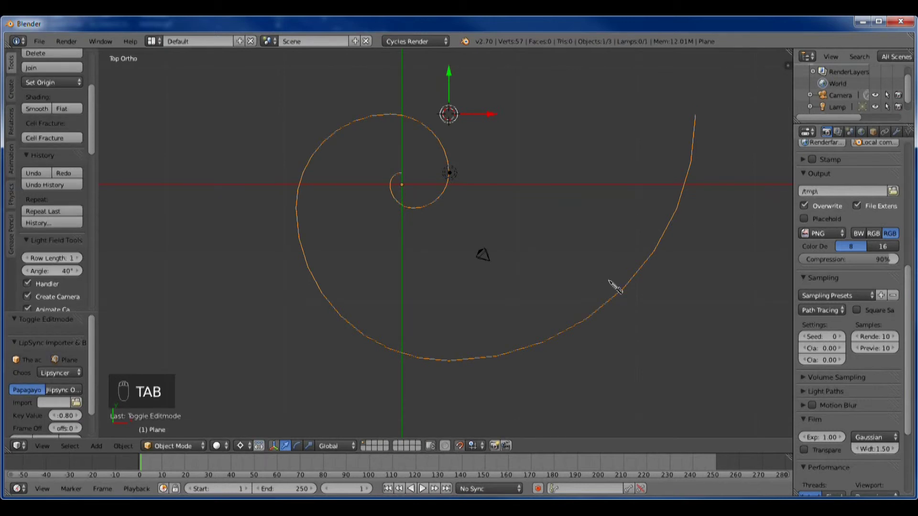
key(alt+c)
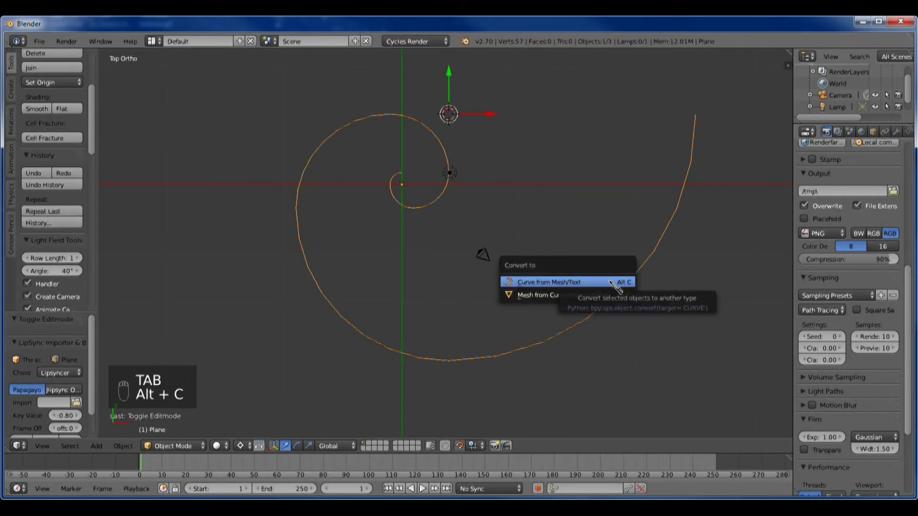
click(616, 283)
Step: Add a Bezier circle at the lower right of the view, then reselect the spiral
scroll(856, 134, down, 3)
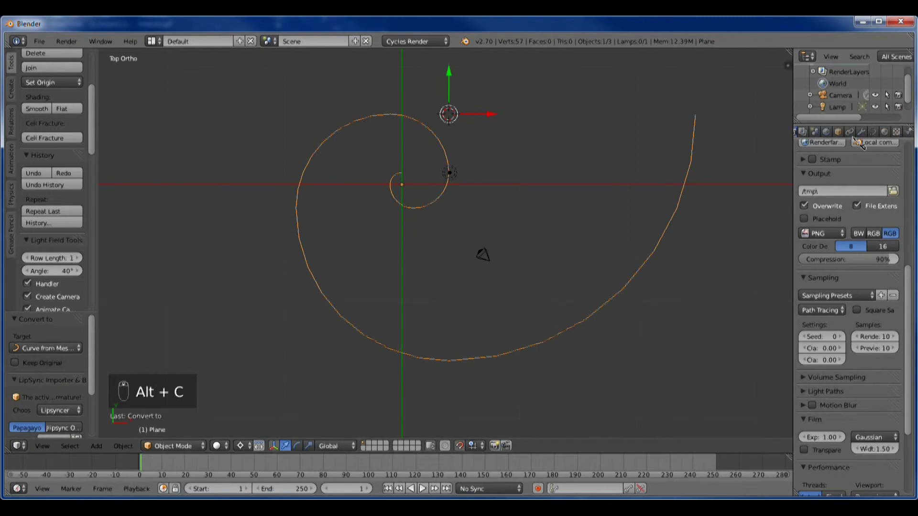
click(722, 405)
key(shift+a)
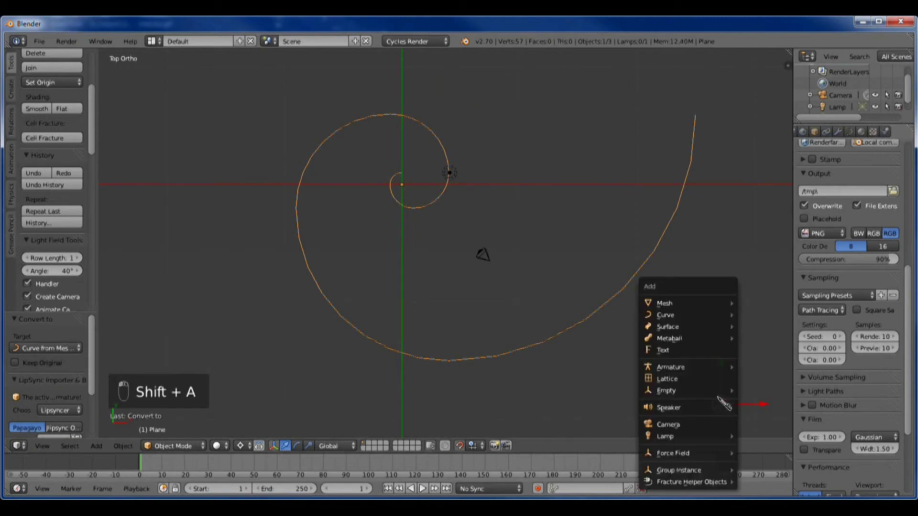
mouse_move(718, 316)
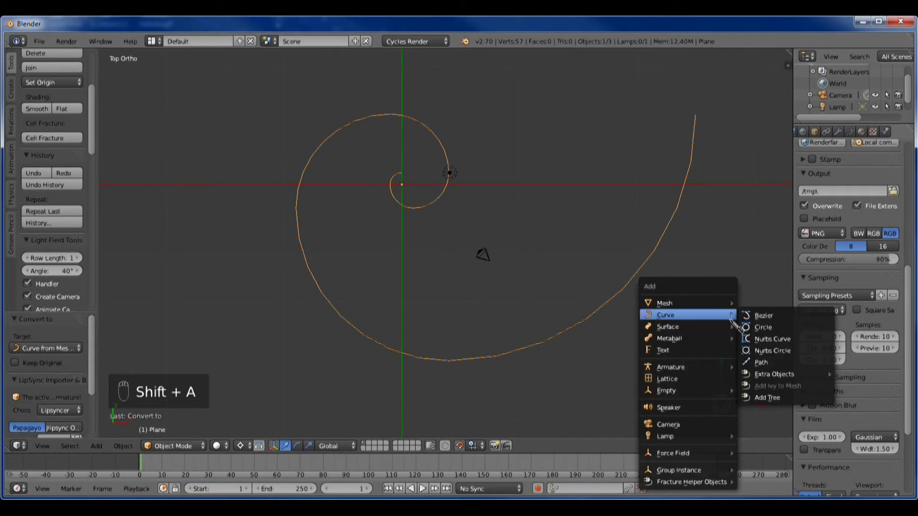
click(760, 325)
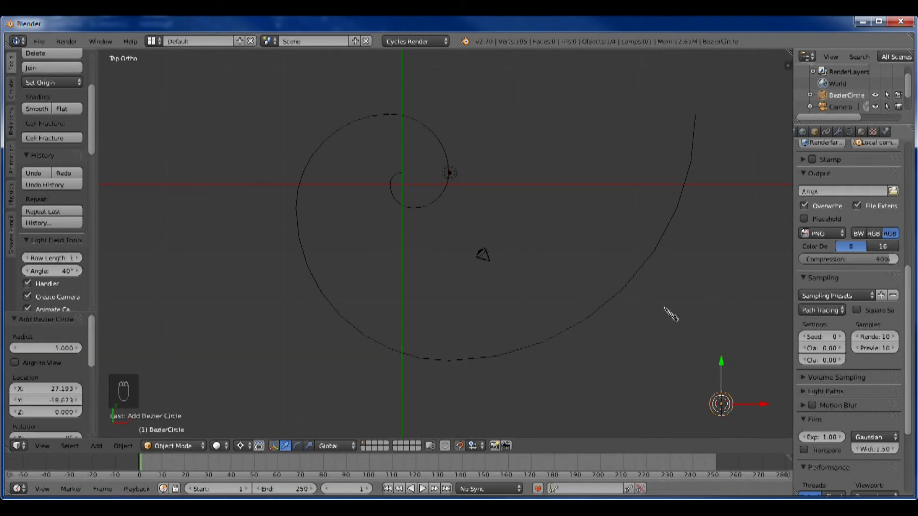
right_click(631, 286)
scroll(877, 223, down, 5)
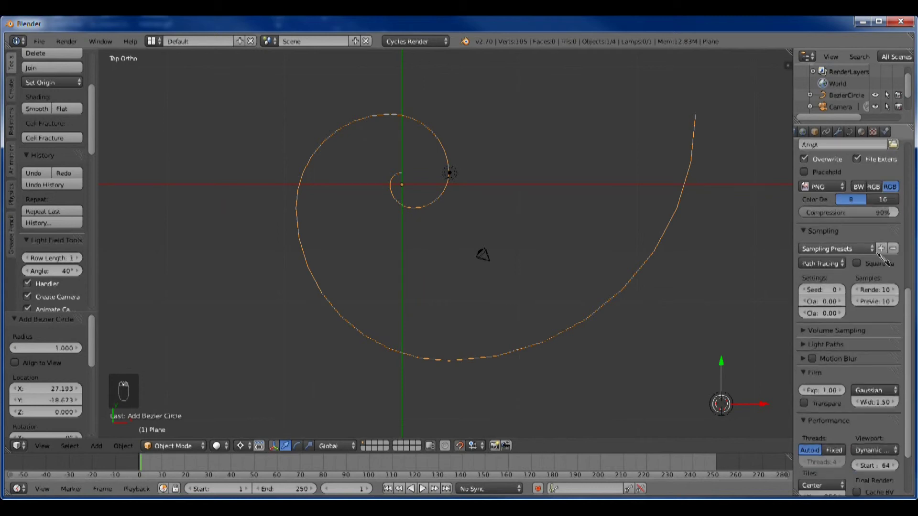
Step: Set the spiral curve's Bevel Object to BezierCircle
click(850, 132)
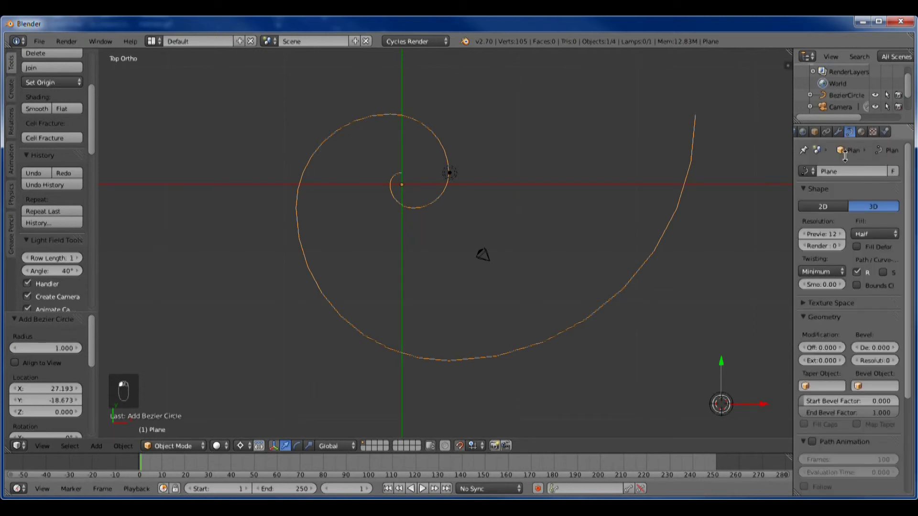
click(860, 386)
click(794, 267)
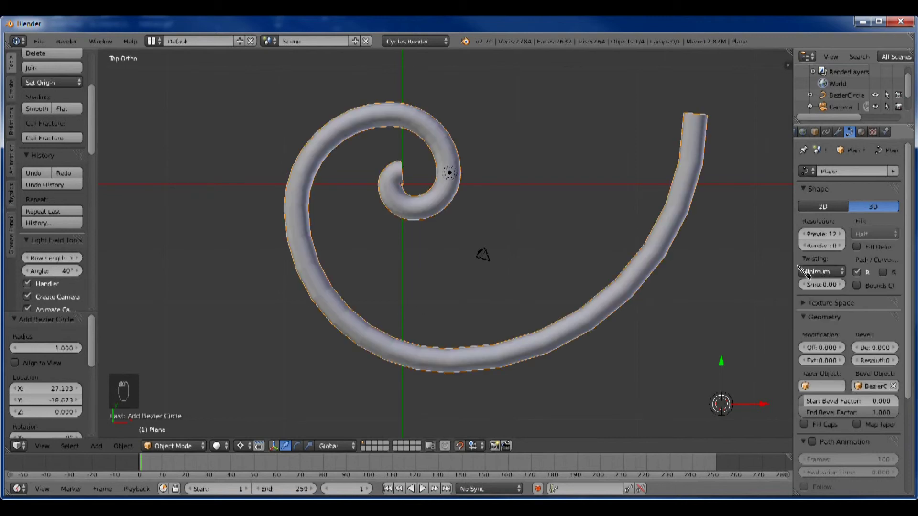
Step: Scale the Bezier circle down to 0.6 and apply smooth shading
right_click(737, 396)
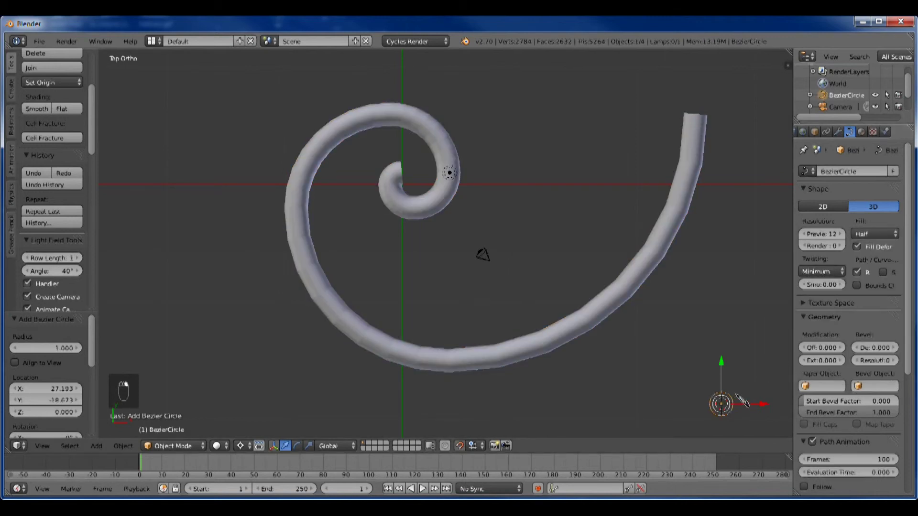
key(s)
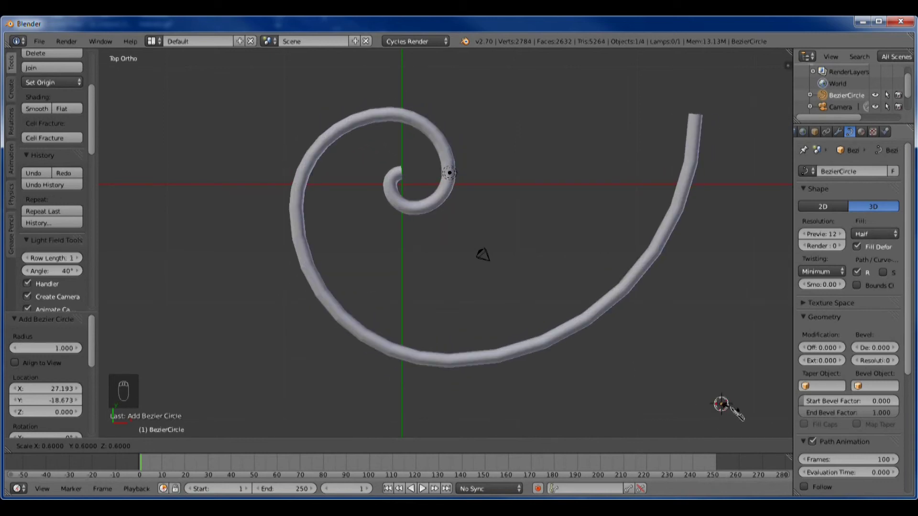
click(737, 412)
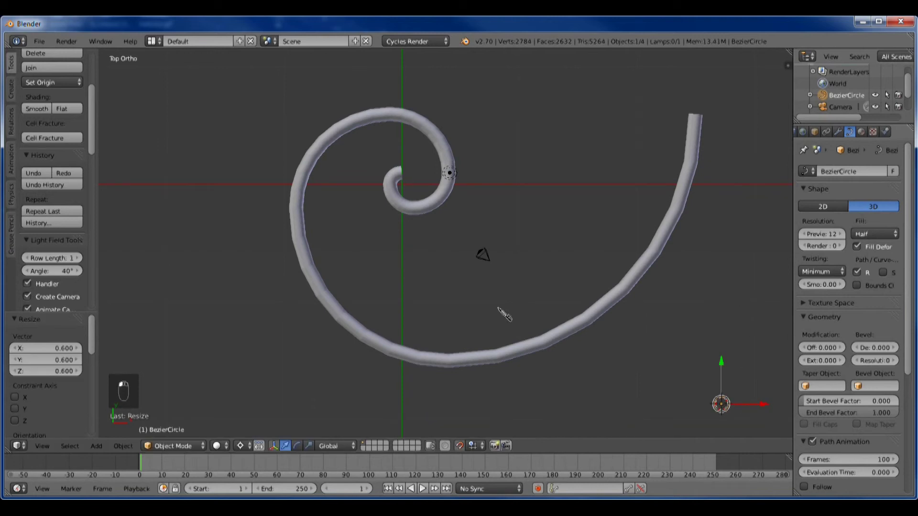
click(29, 108)
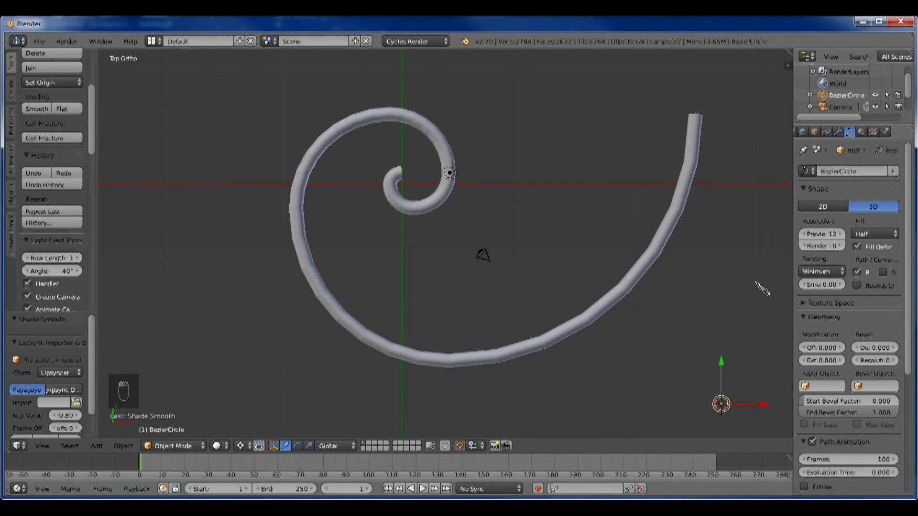
right_click(620, 306)
mouse_move(819, 402)
mouse_down()
mouse_move(855, 409)
mouse_move(822, 406)
mouse_up()
mouse_move(885, 414)
mouse_down()
mouse_move(832, 423)
mouse_move(809, 412)
mouse_move(903, 415)
mouse_up()
mouse_move(818, 403)
mouse_down()
mouse_move(845, 403)
mouse_move(814, 411)
mouse_up()
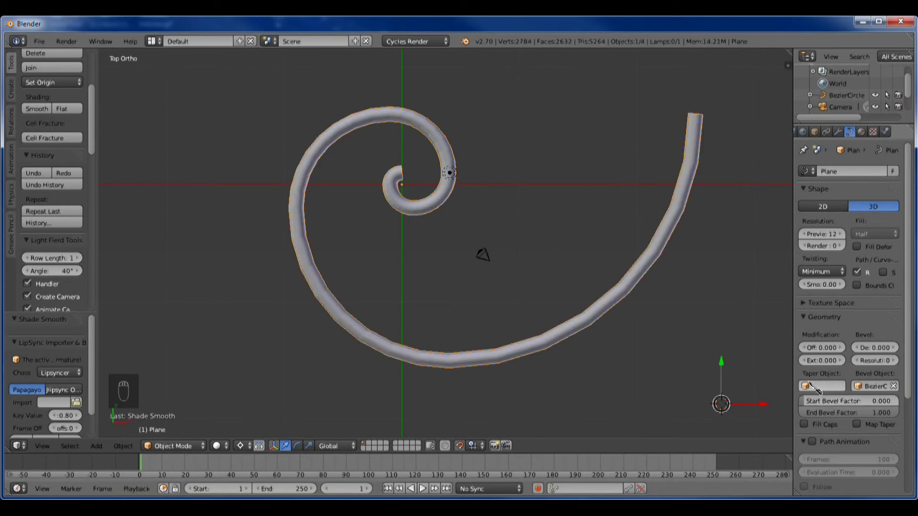